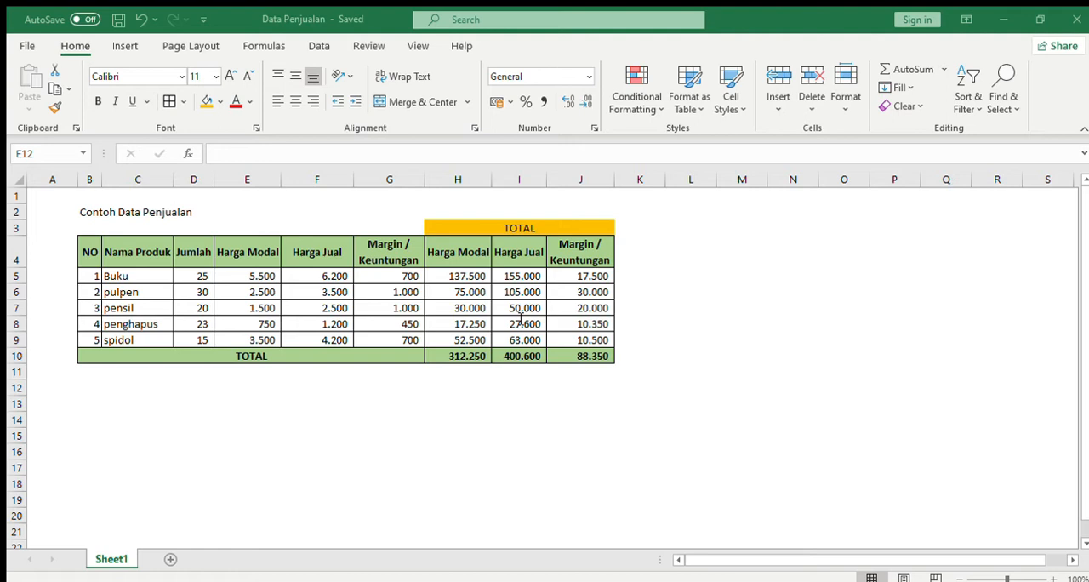
Examine the sample sales table's product list, column headers and TOTAL columns in B3:J10.
click(985, 11)
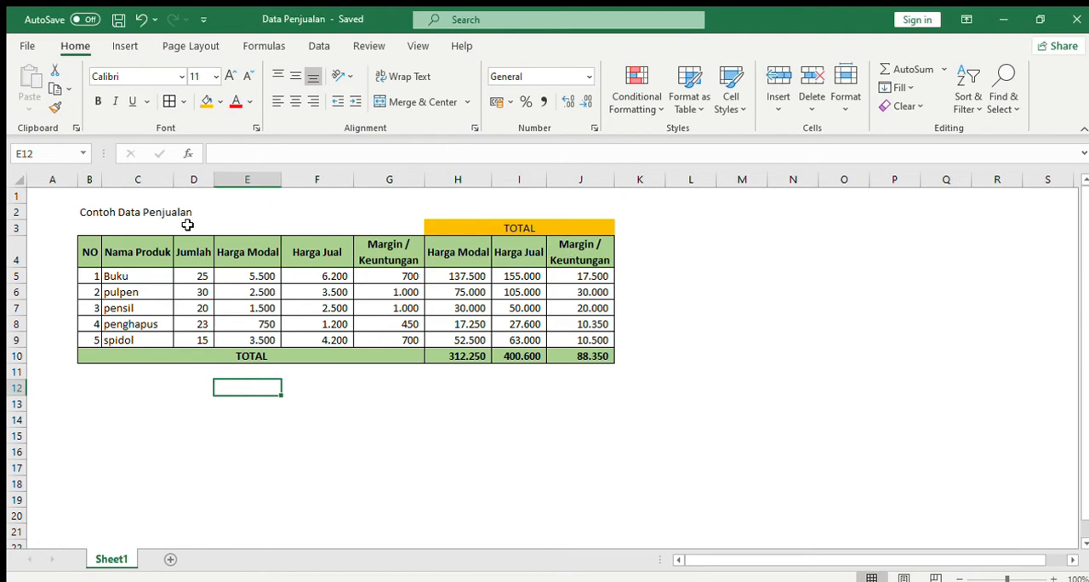
click(126, 215)
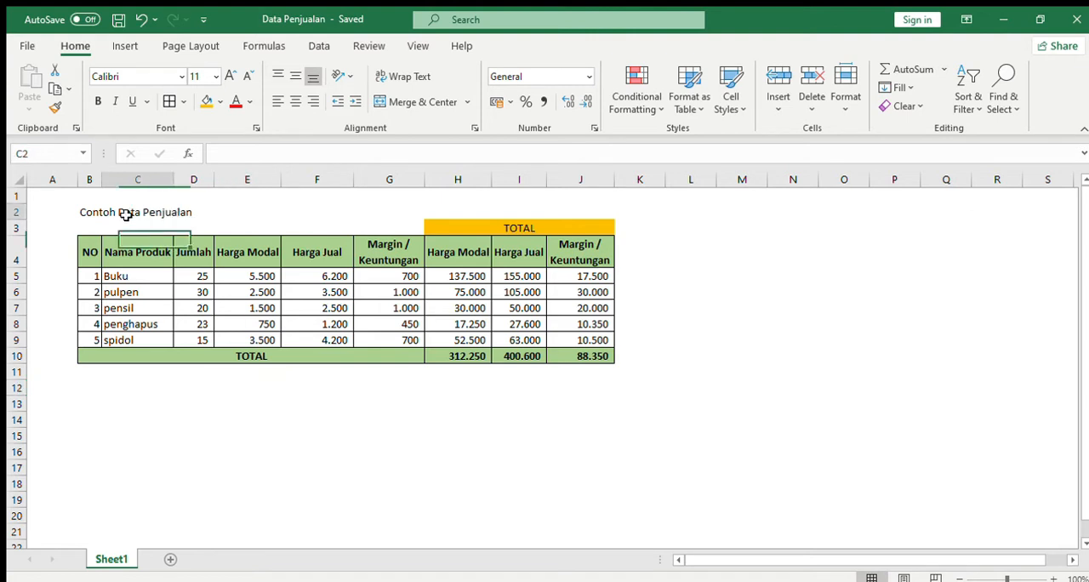
click(694, 233)
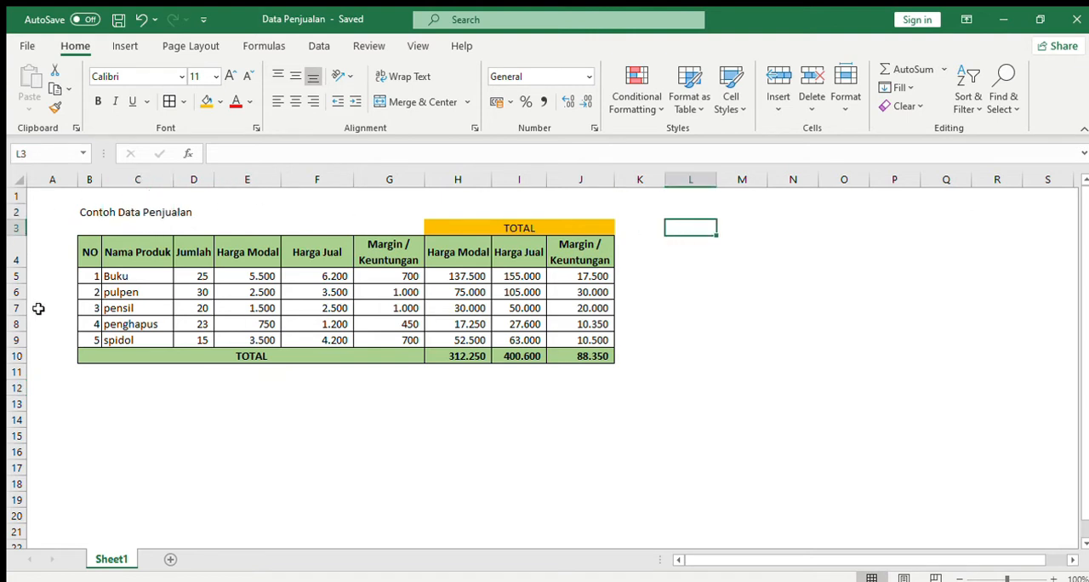
click(138, 253)
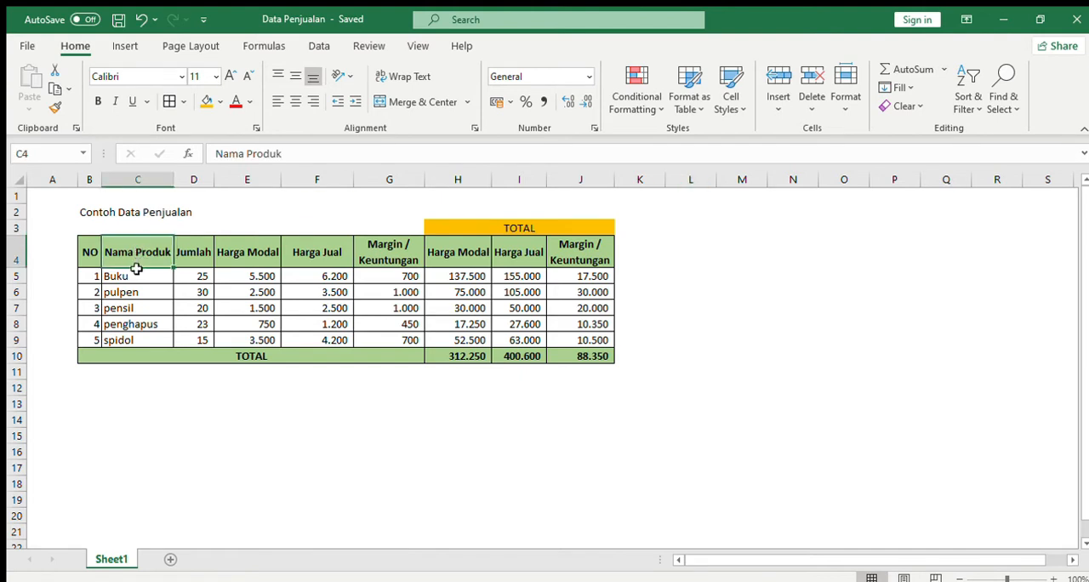
drag(136, 269, 151, 343)
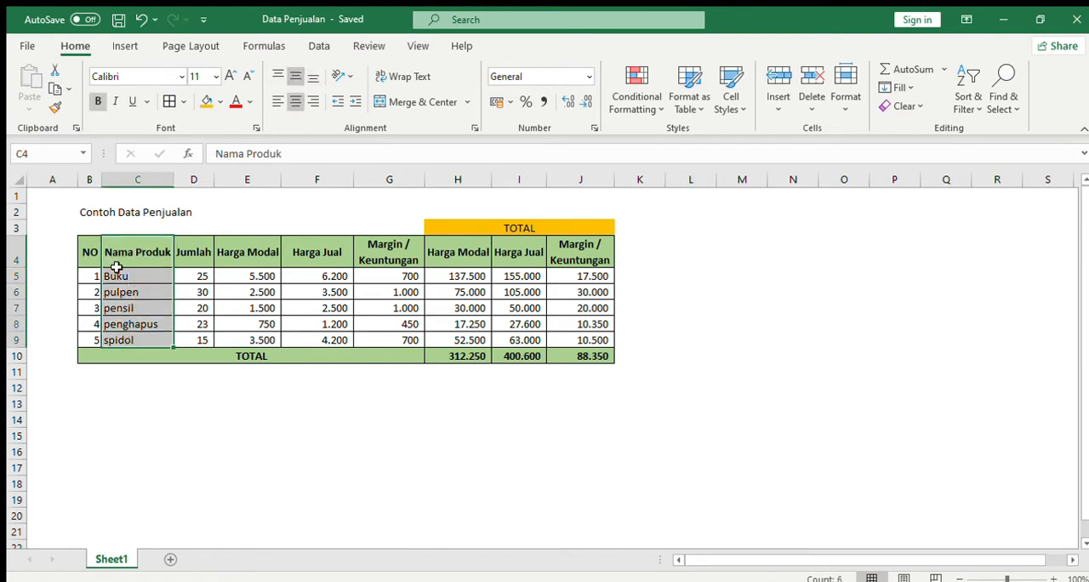
click(129, 293)
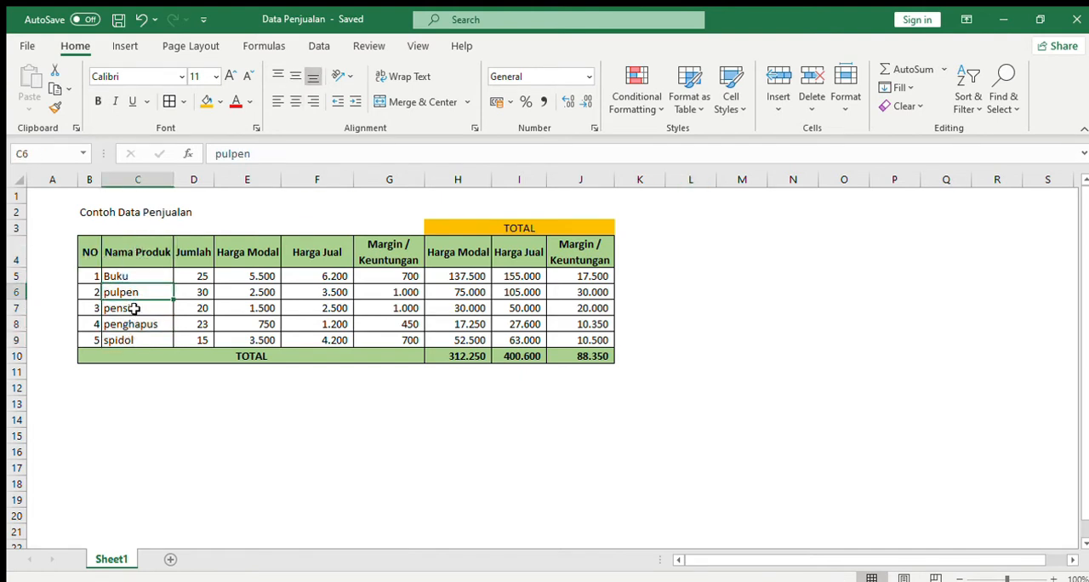
click(134, 309)
click(140, 324)
click(138, 339)
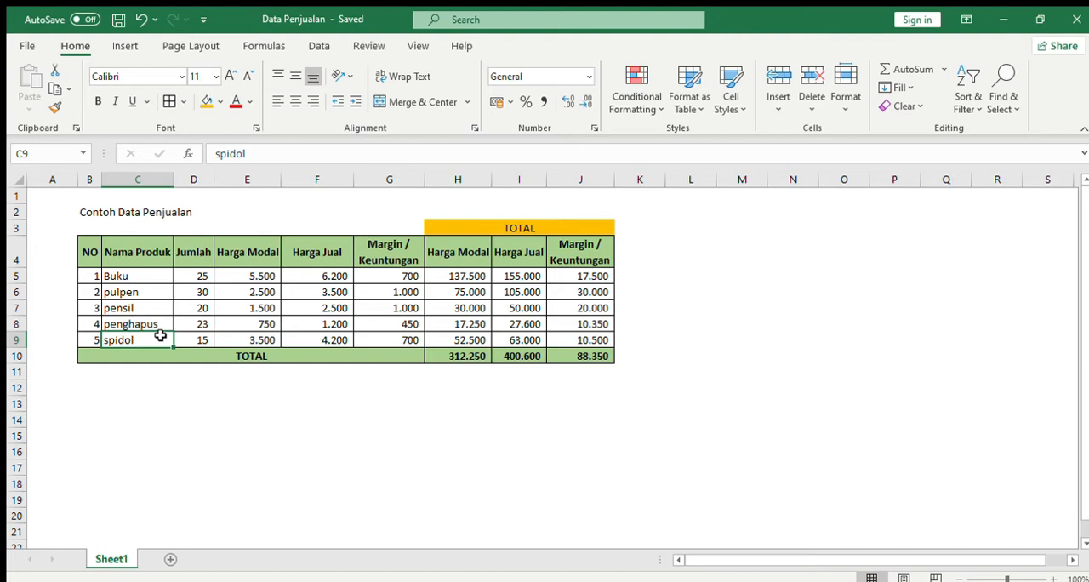
click(157, 255)
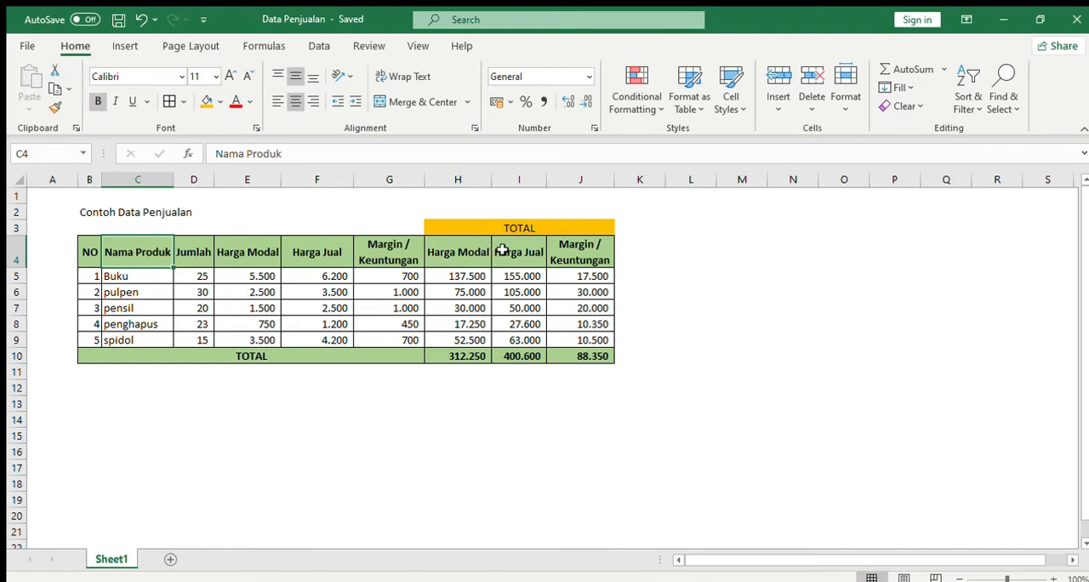
drag(457, 224, 568, 356)
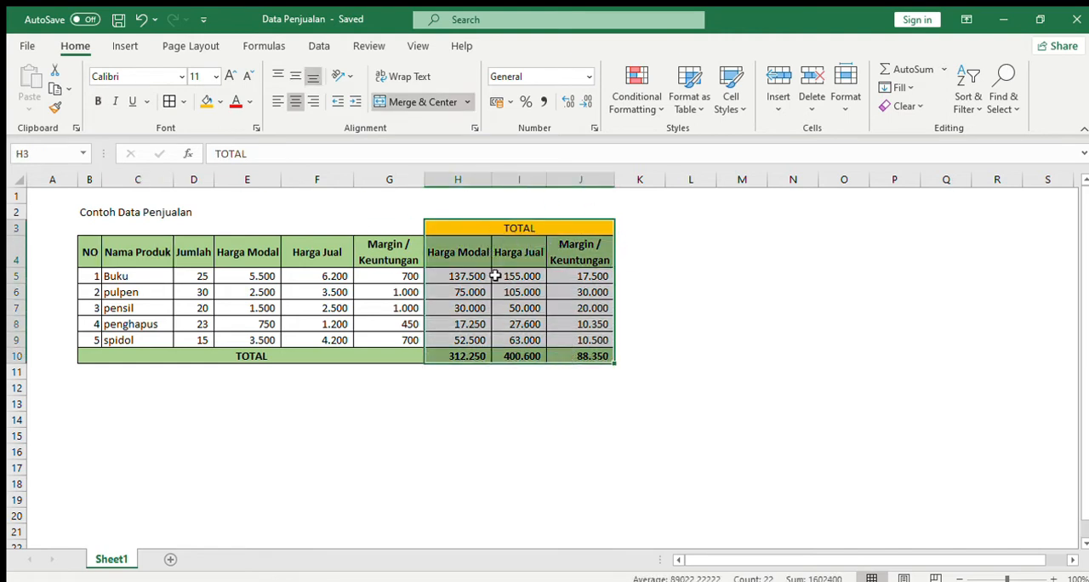
click(519, 251)
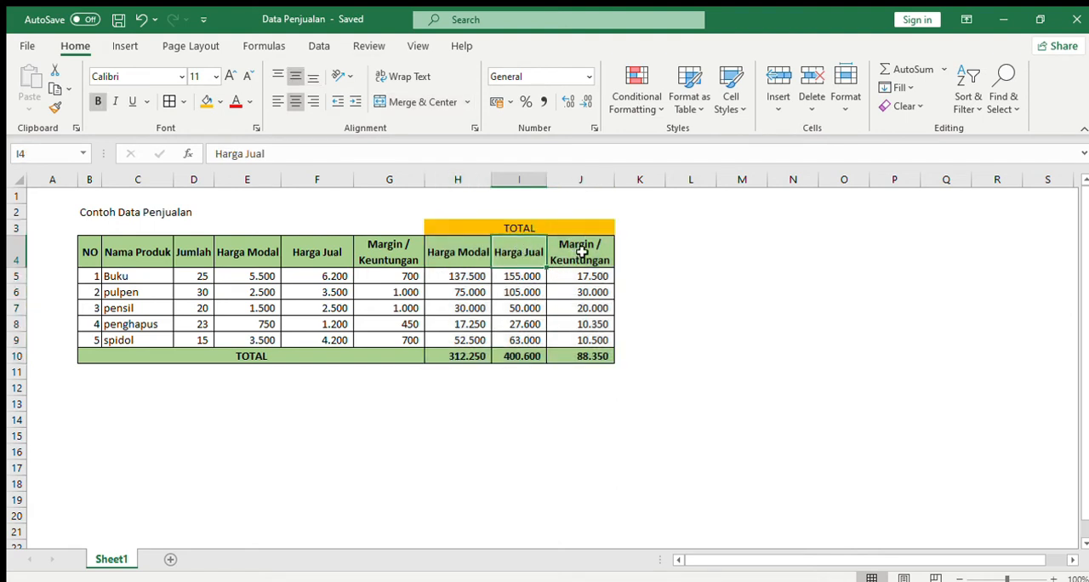
click(581, 252)
click(581, 291)
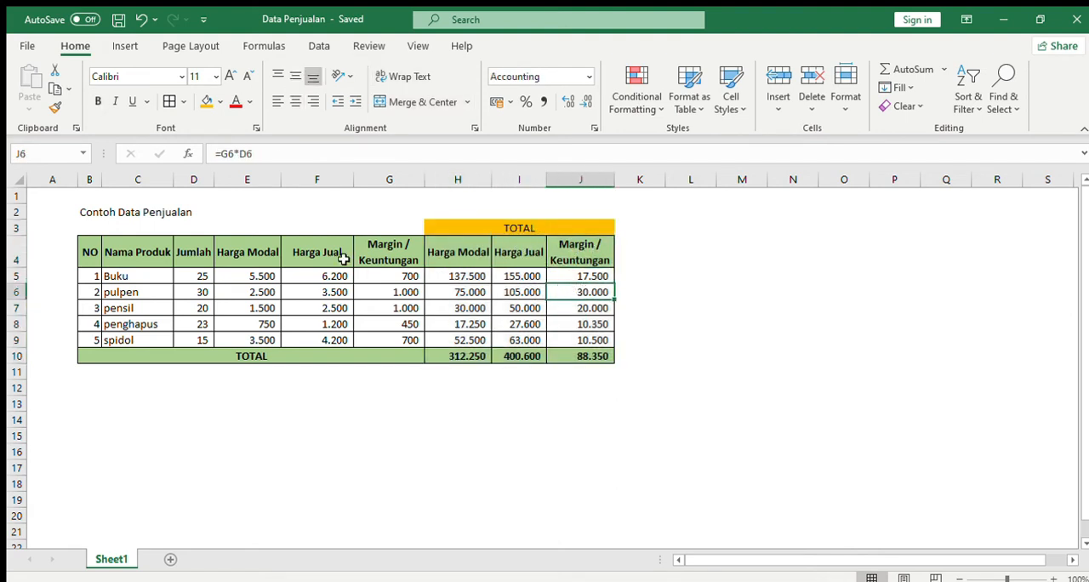
click(141, 275)
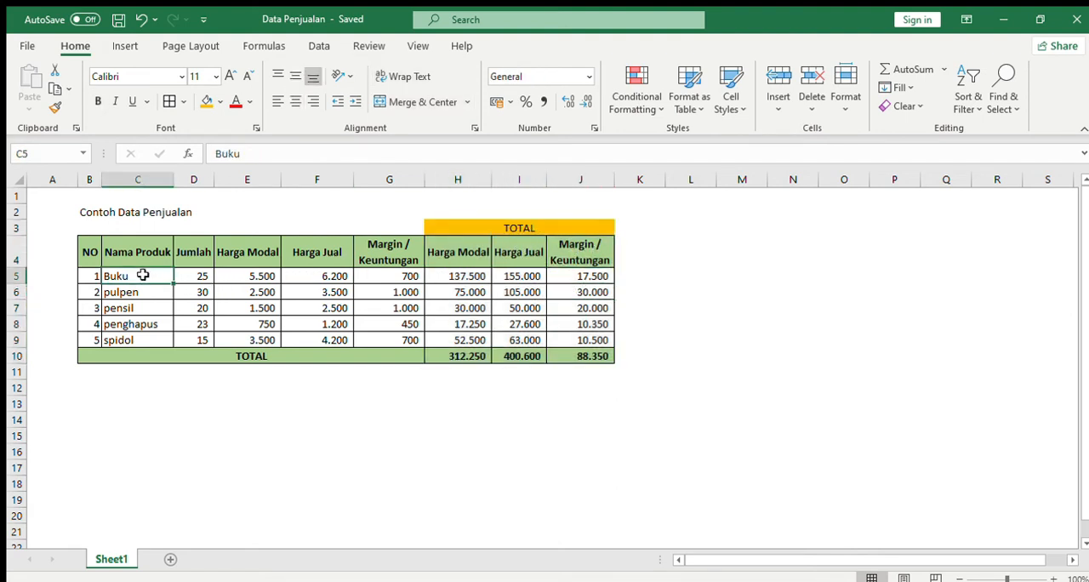
Start a new header row below the sample table with No, Nama Produk and Jumlah in B13:D13.
click(107, 387)
click(87, 388)
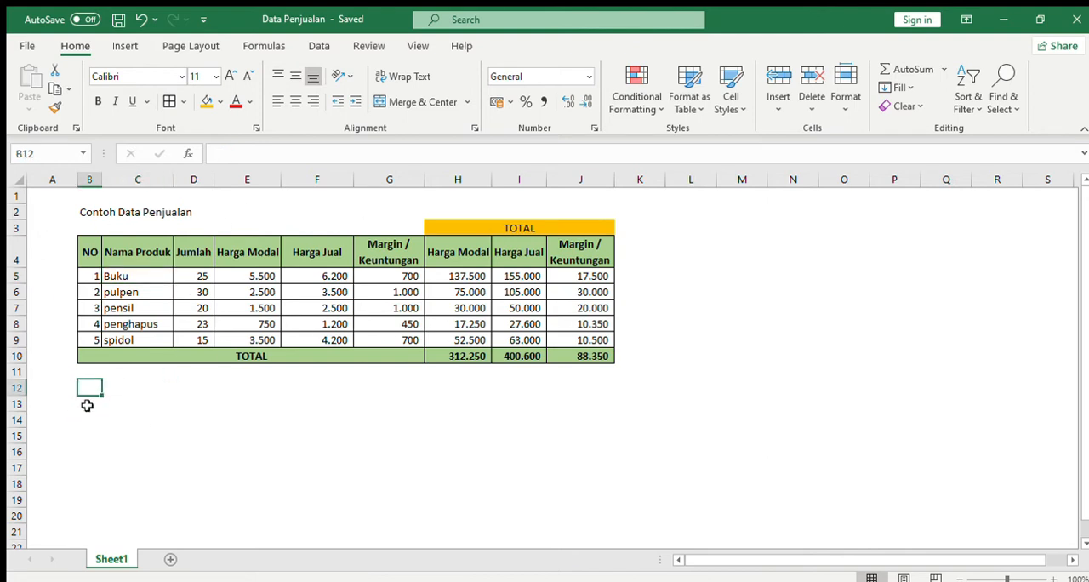
click(89, 405)
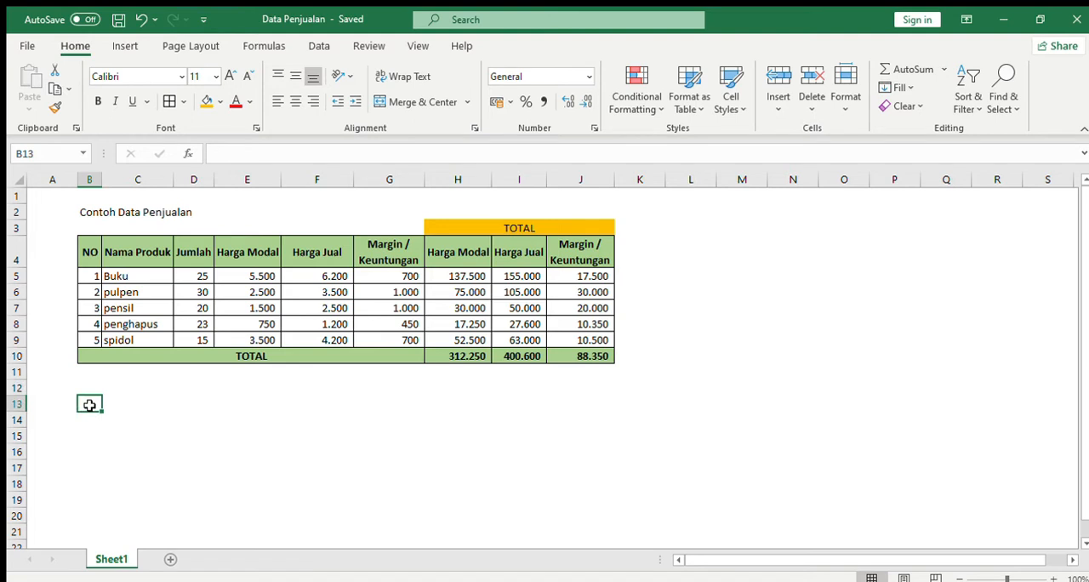
text(NO)
key(Tab)
text(Nama Produk)
key(Tab)
text(Jumlah)
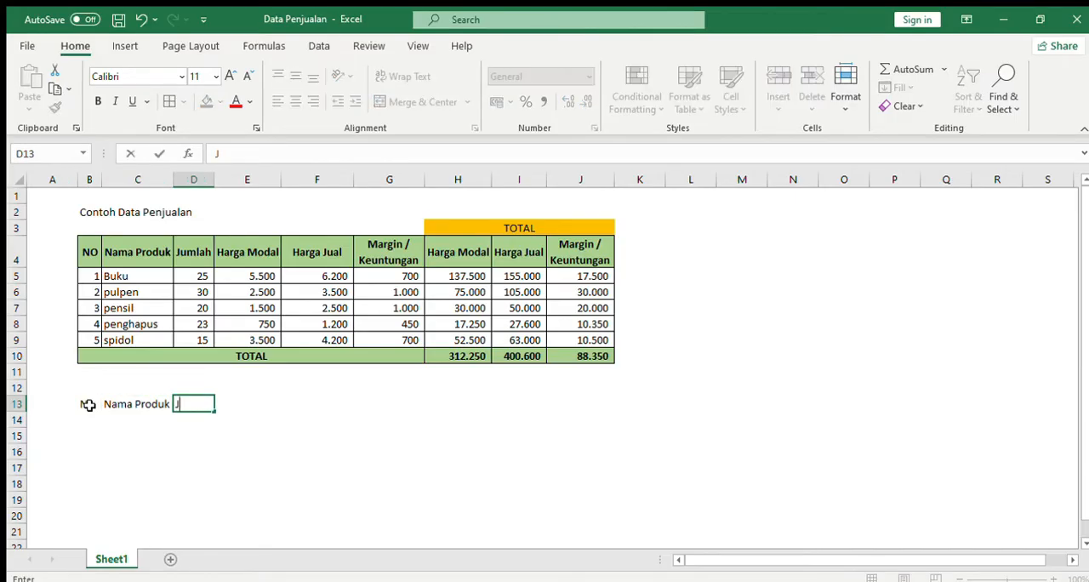
Enter the headers Harga Modal, Harga Jual and Margin / keuntungan in E13:G13.
key(Tab)
text(Harga Modal)
key(Tab)
text(Harga Jual)
key(Tab)
text(Margin / keuntungan)
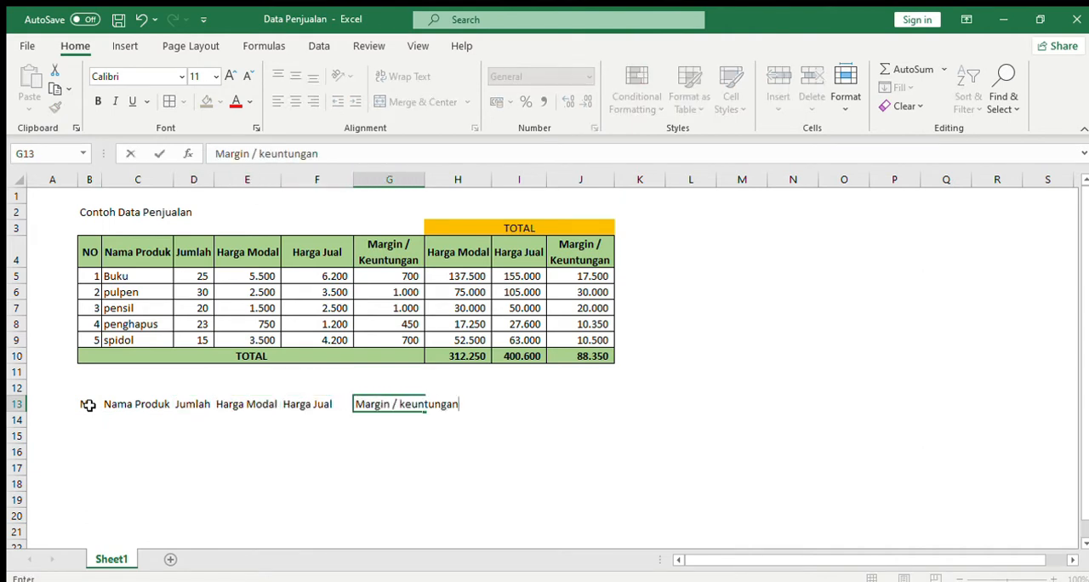
Enter the headers Harga Modal, Harga Jual and Margin / Keuntungan in H13:J13 for the totals columns.
key(Tab)
text(Harga Modal)
key(Tab)
text(Harga Jual)
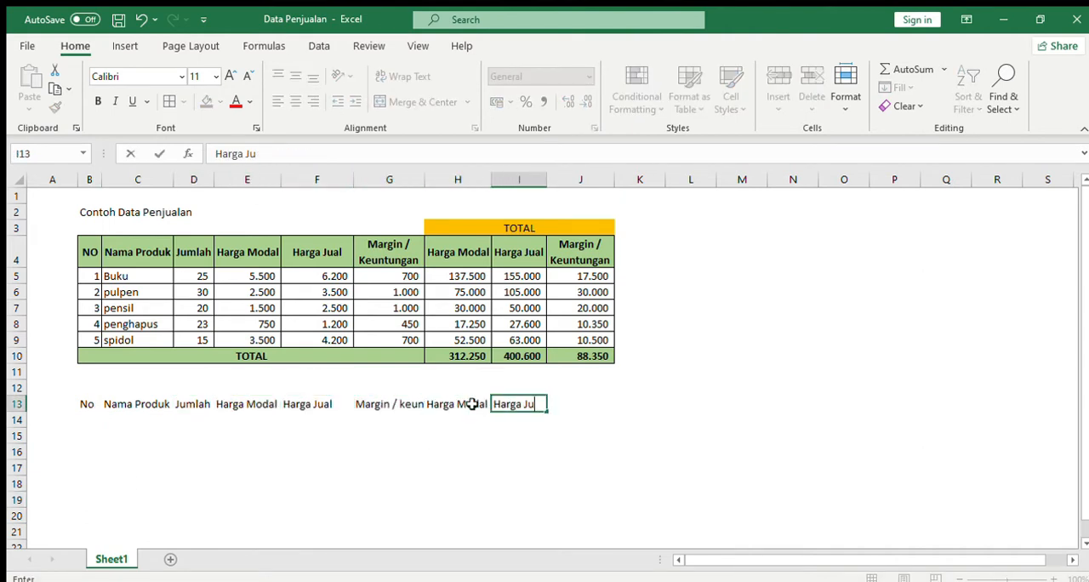
key(Tab)
text(Margin / Keuntungan)
Enter the heading TOTAL in H12, above the last three column headers.
drag(459, 388, 612, 389)
click(460, 387)
text(TOTAL)
click(390, 456)
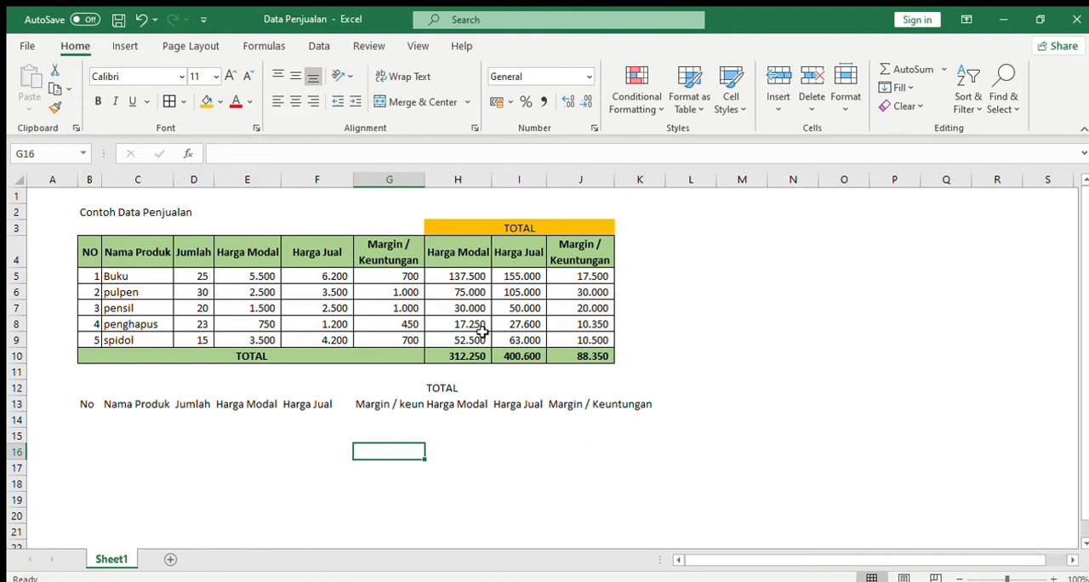
Try merging and centring the TOTAL heading across H12:J12.
click(94, 404)
click(228, 404)
click(386, 405)
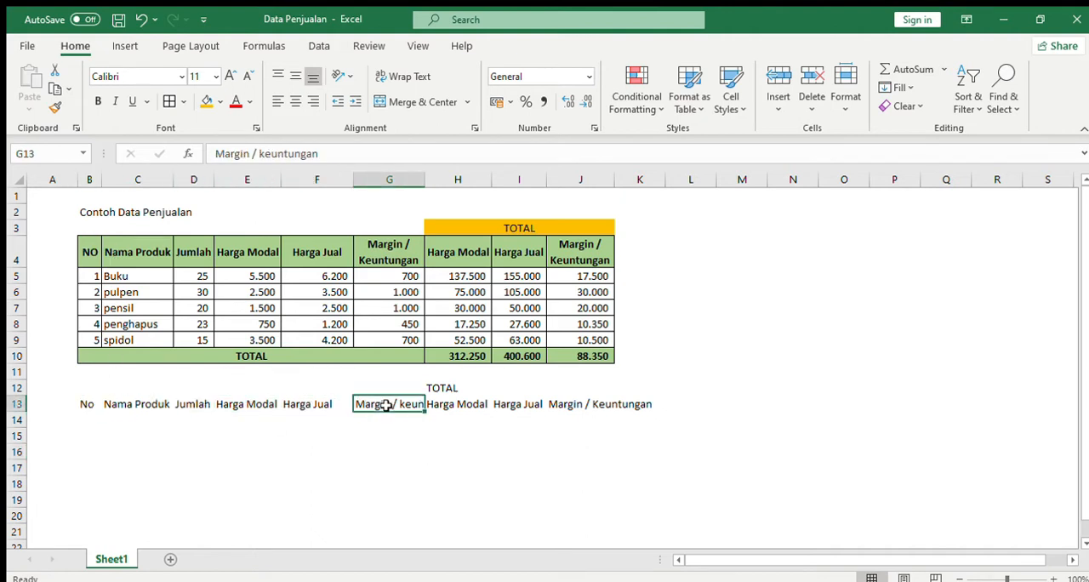
drag(442, 388, 595, 388)
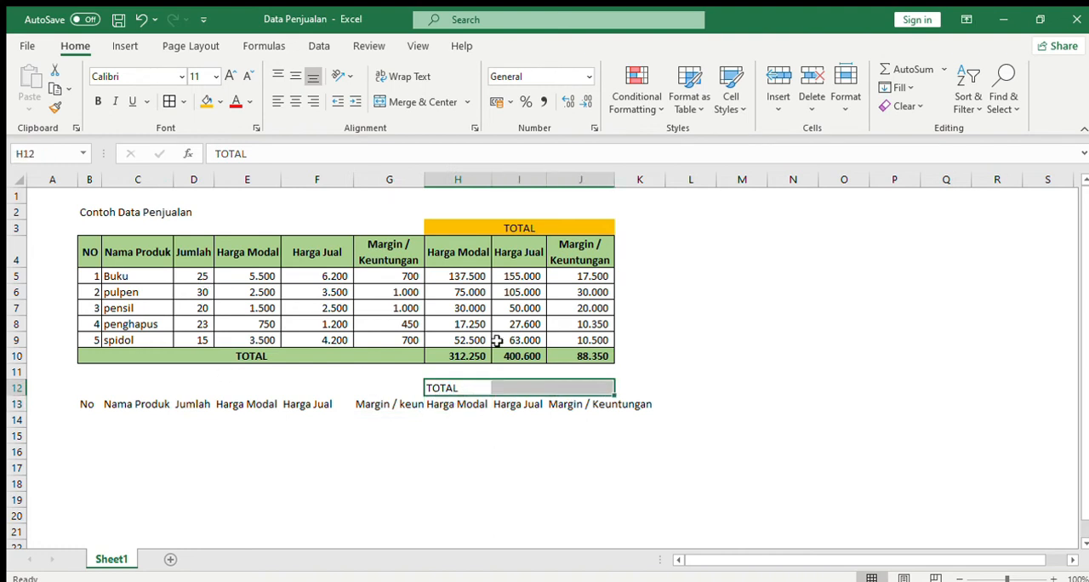
click(416, 101)
click(417, 101)
Review the new header cells in row 13 from No to Margin / keuntungan.
click(85, 406)
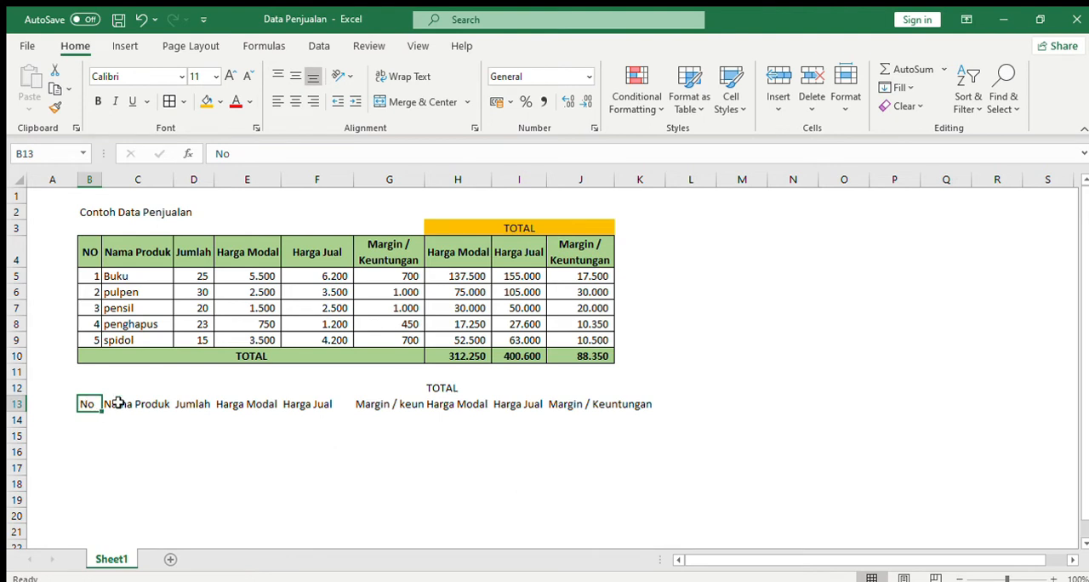
click(146, 404)
click(198, 405)
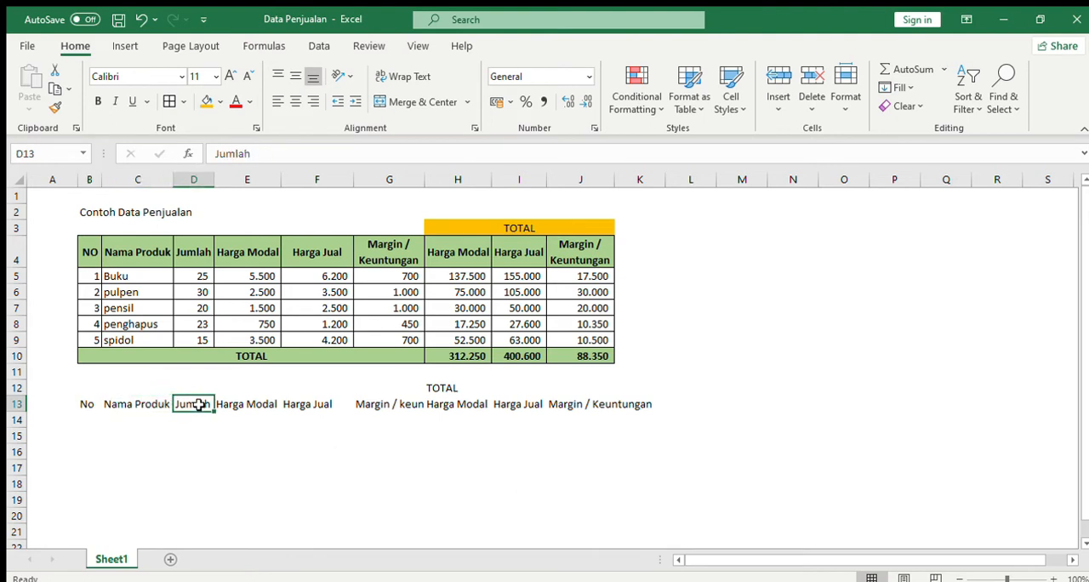
click(271, 405)
click(298, 406)
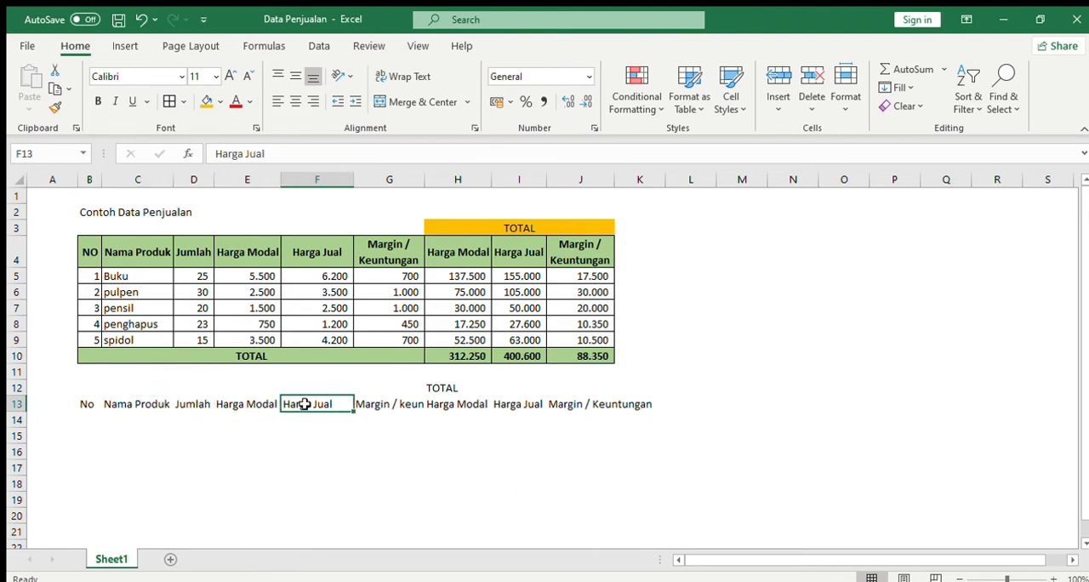
click(384, 409)
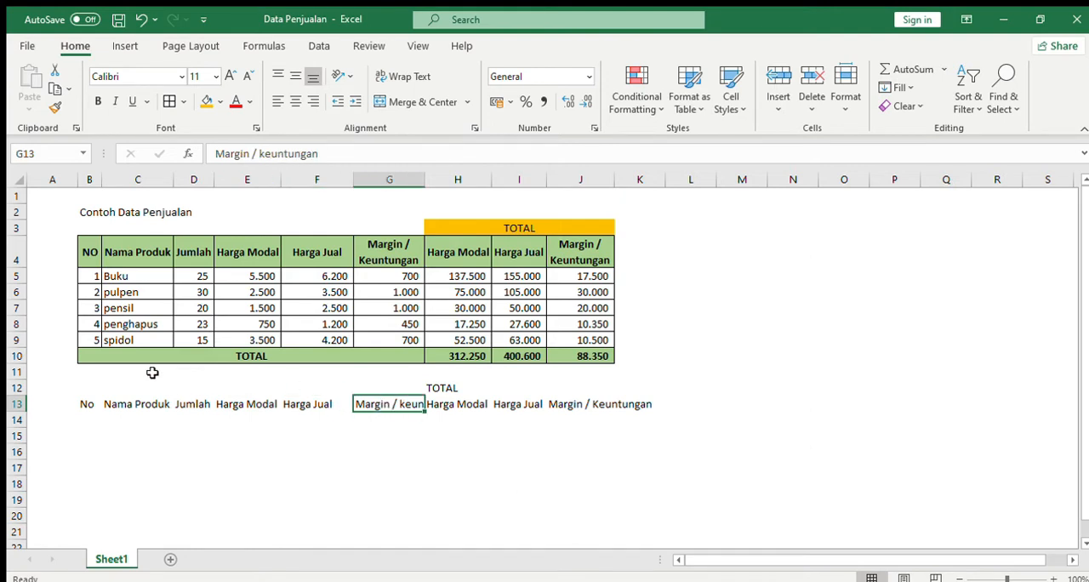
Copy the five product rows B5:J9 of the sample table to the rows under the new headers, starting at B14.
click(84, 421)
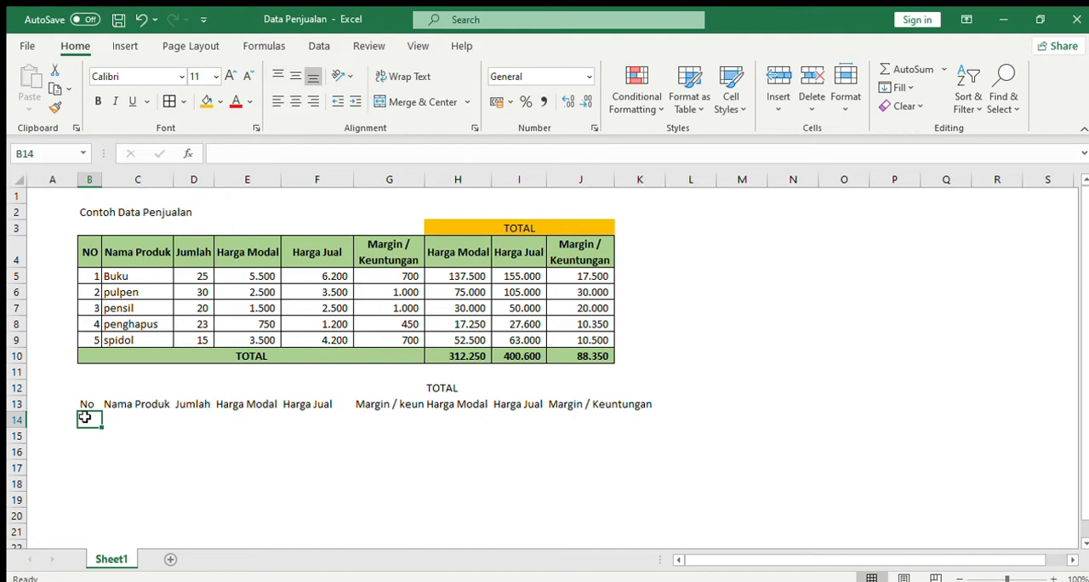
click(95, 274)
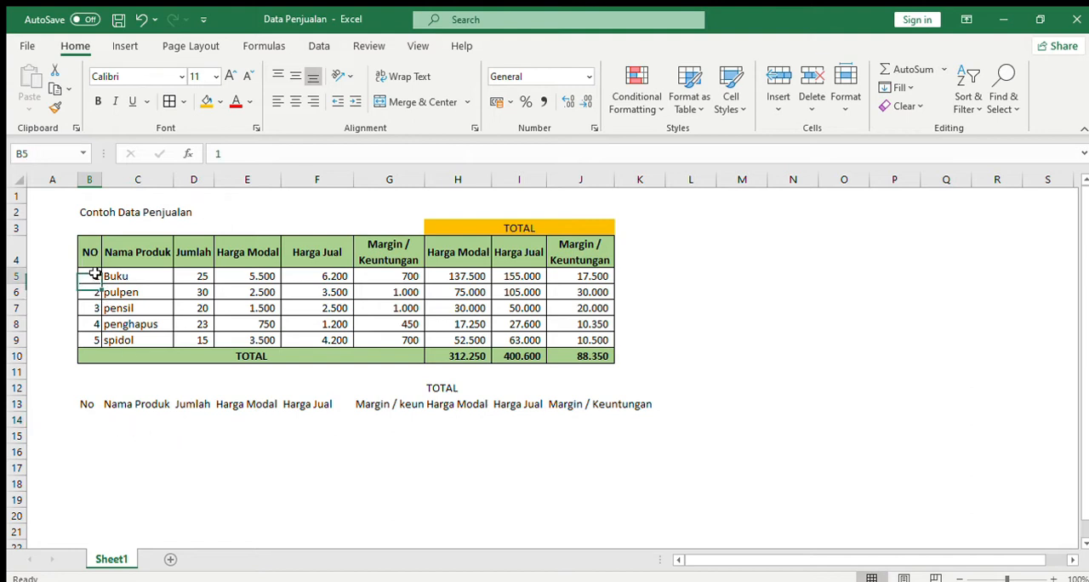
drag(94, 274, 545, 339)
key(ctrl+c)
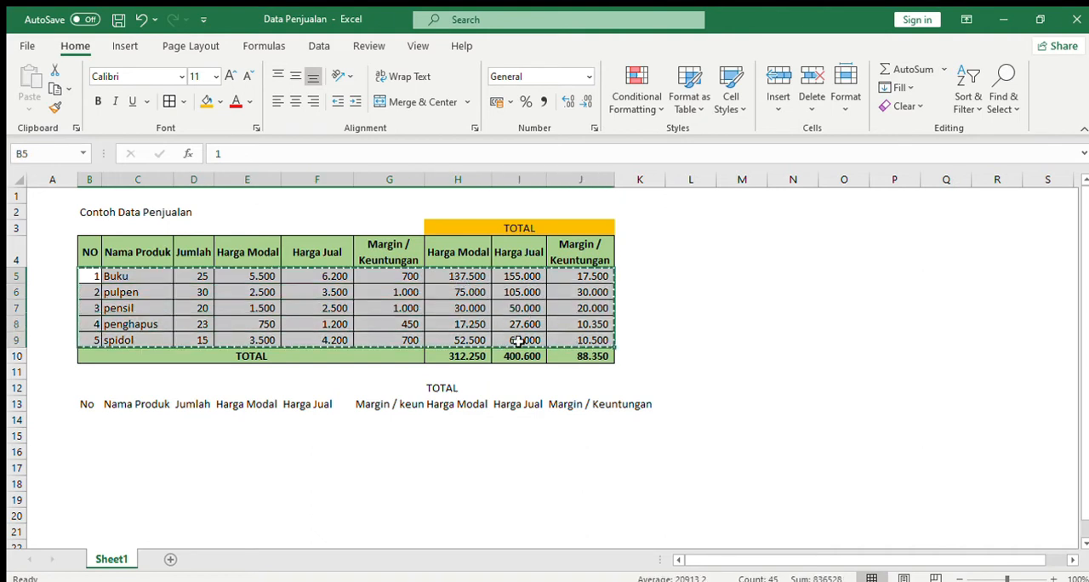
click(88, 418)
key(ctrl+v)
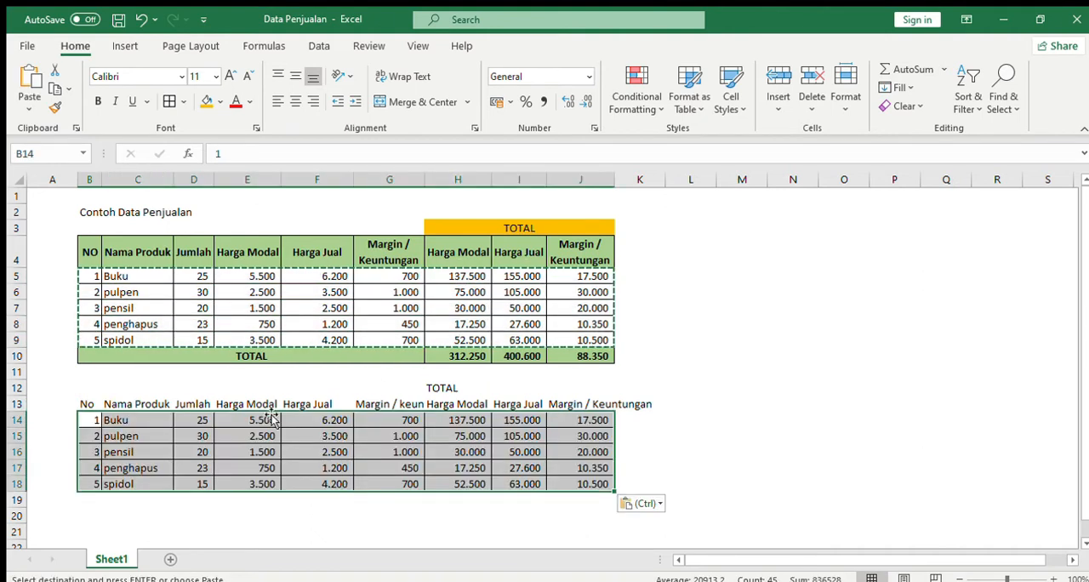
click(701, 437)
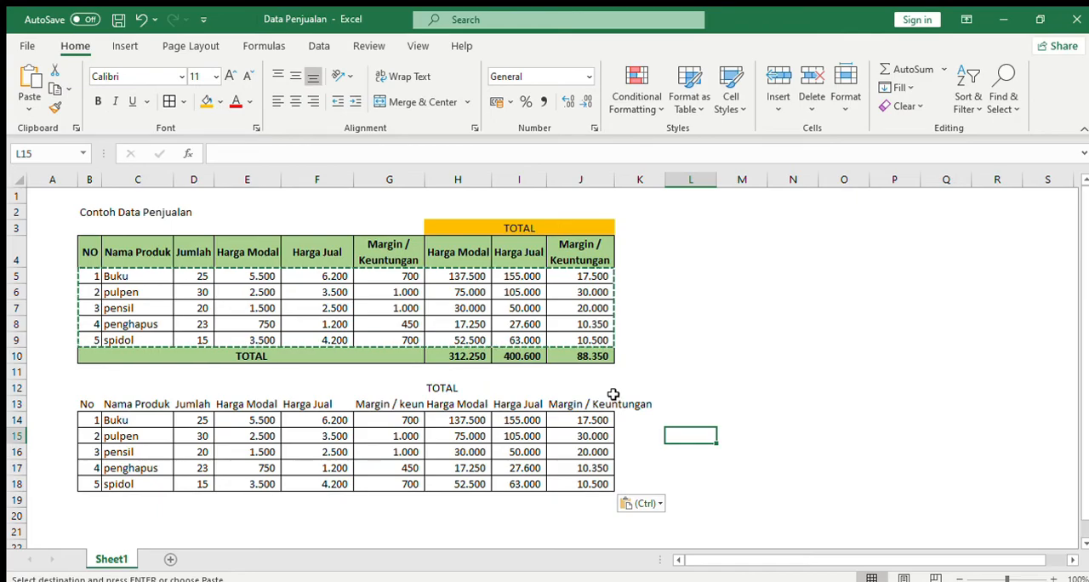
Clear the copied values in D14:J18, keeping only the numbers and product names.
drag(247, 419, 588, 483)
key(Delete)
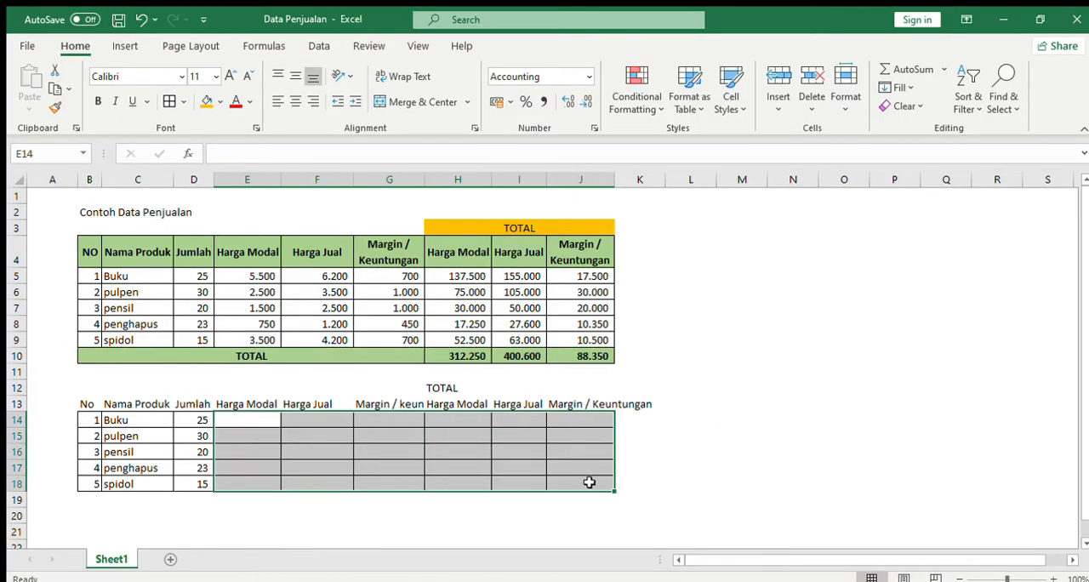
drag(194, 420, 194, 483)
key(Delete)
click(695, 446)
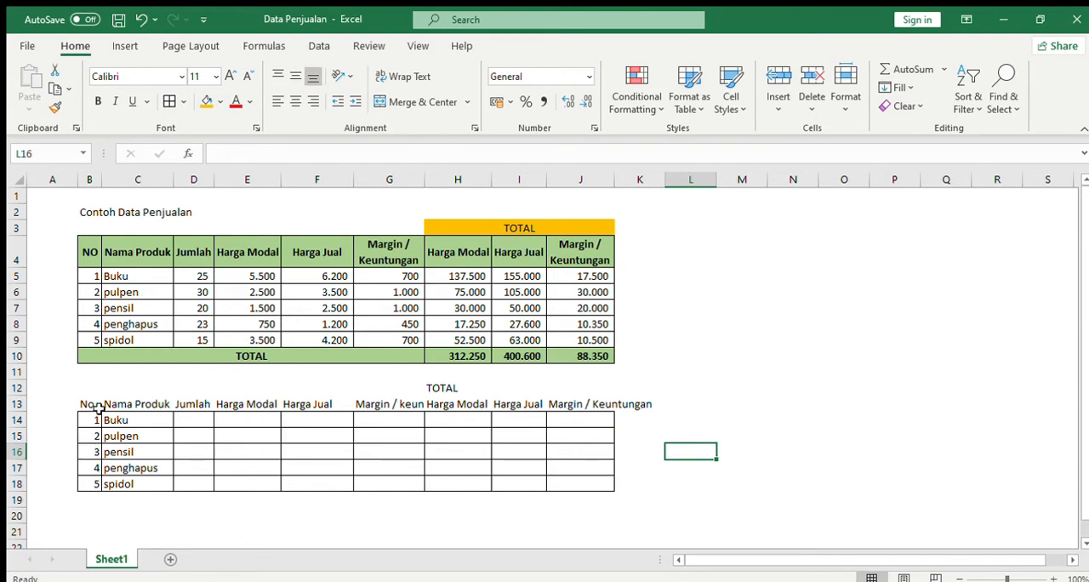
Fill the Jumlah column D14:D18 with the quantities 25, 30, 20, 23 and 15.
click(187, 420)
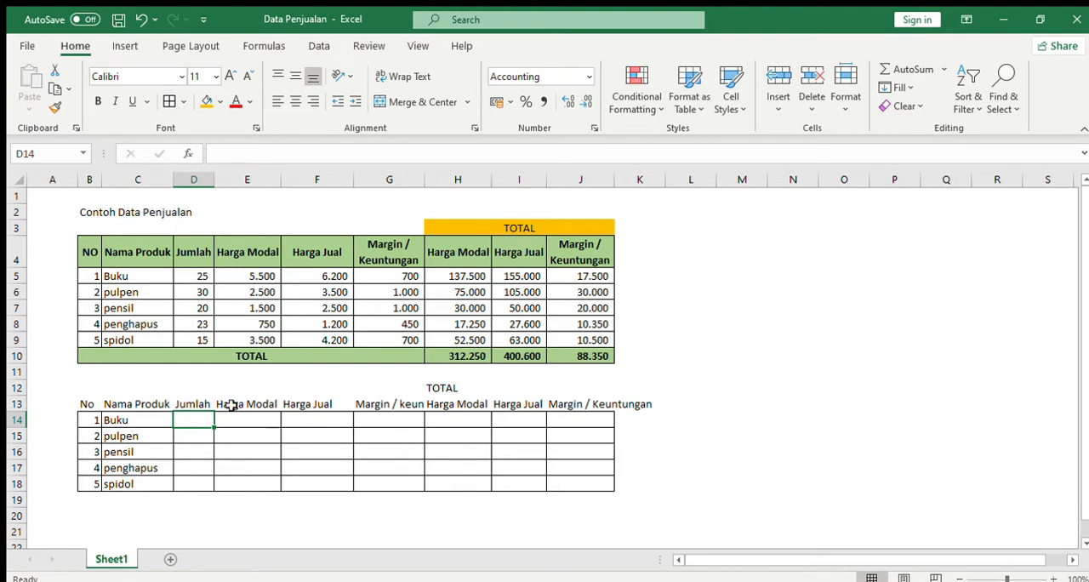
text(25)
key(Return)
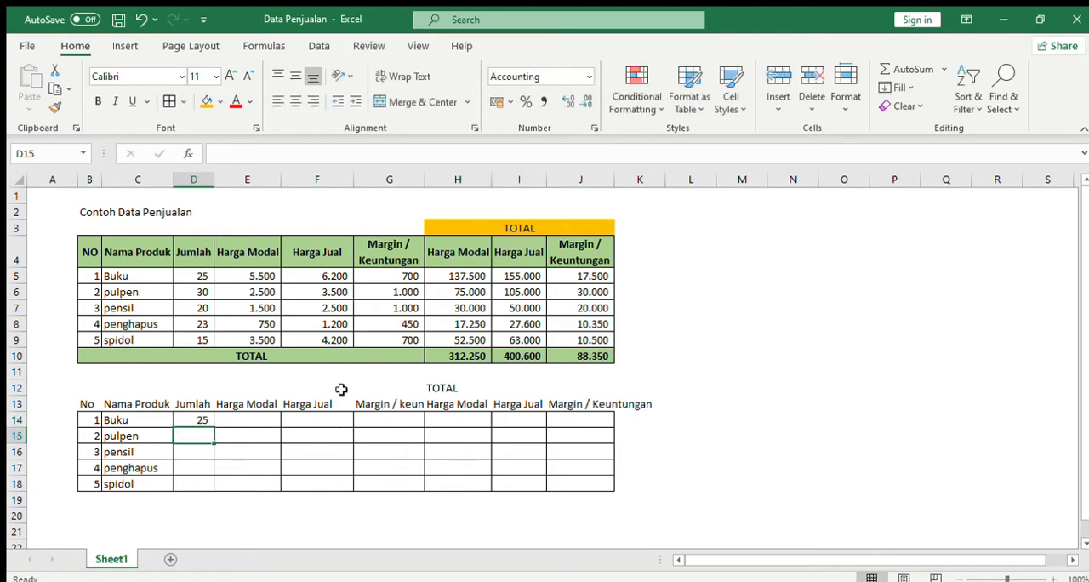
text(30)
key(Return)
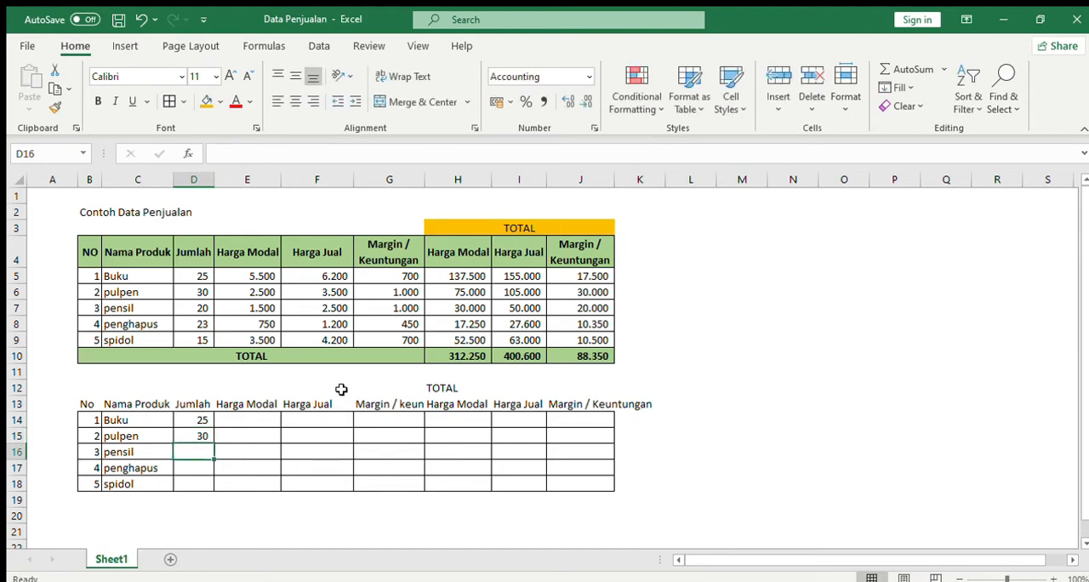
text(20)
key(Return)
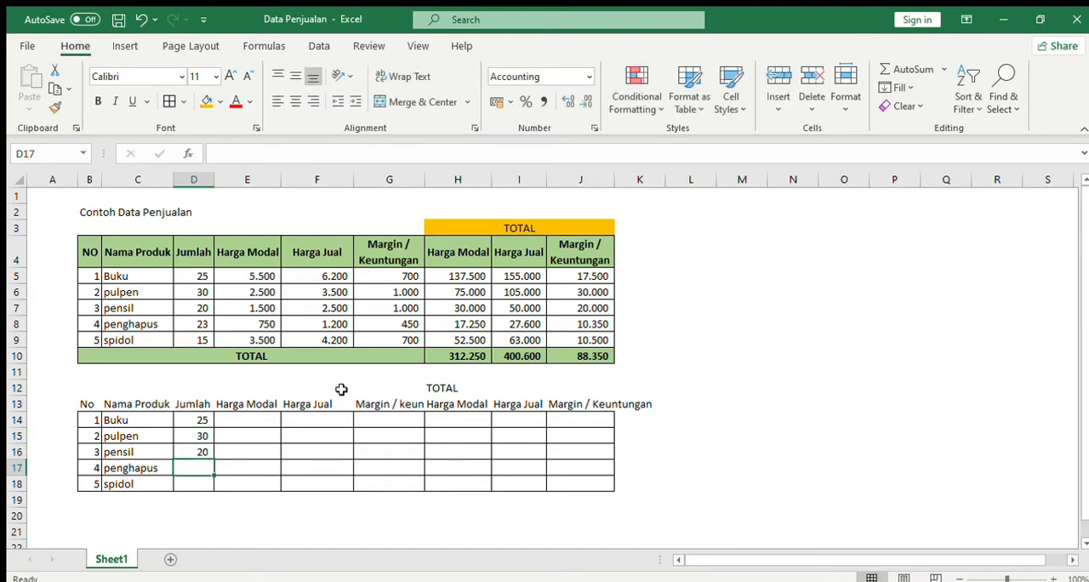
text(23)
key(Return)
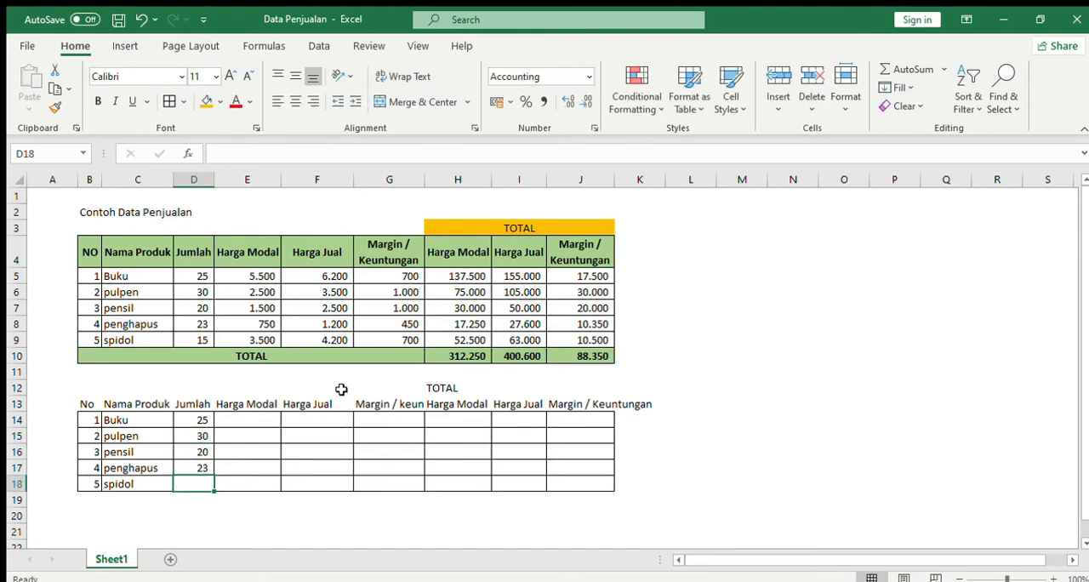
text(15)
key(Return)
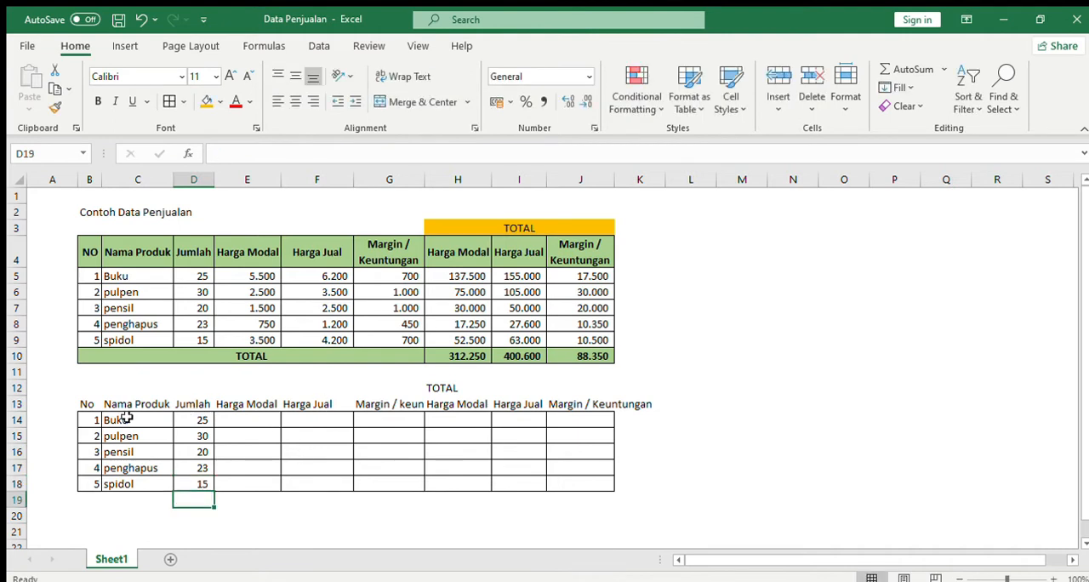
Extend the Jumlah header in D13 to read "Jumlah barang".
click(196, 417)
click(204, 404)
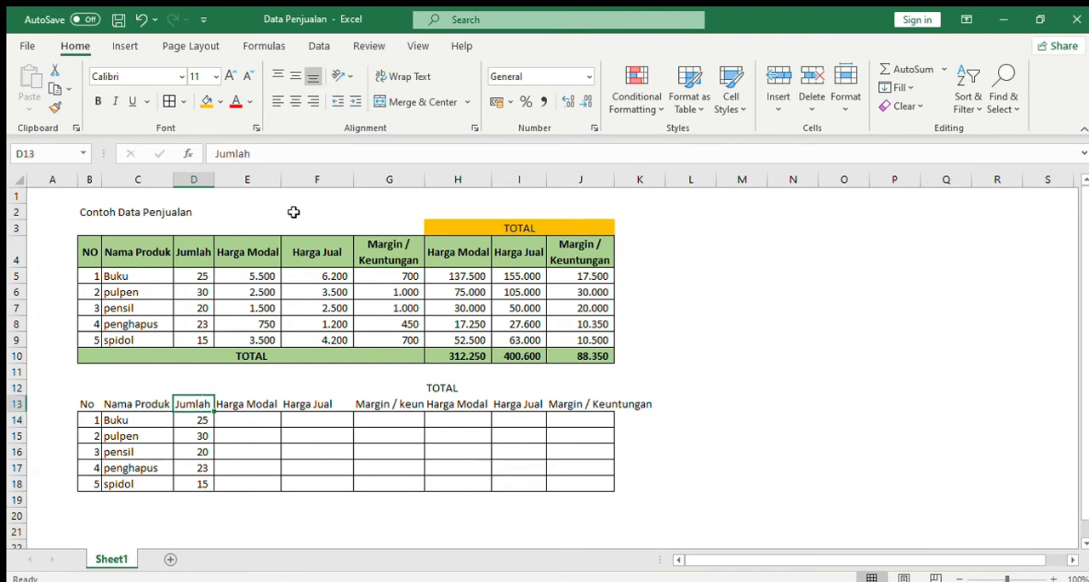
click(266, 150)
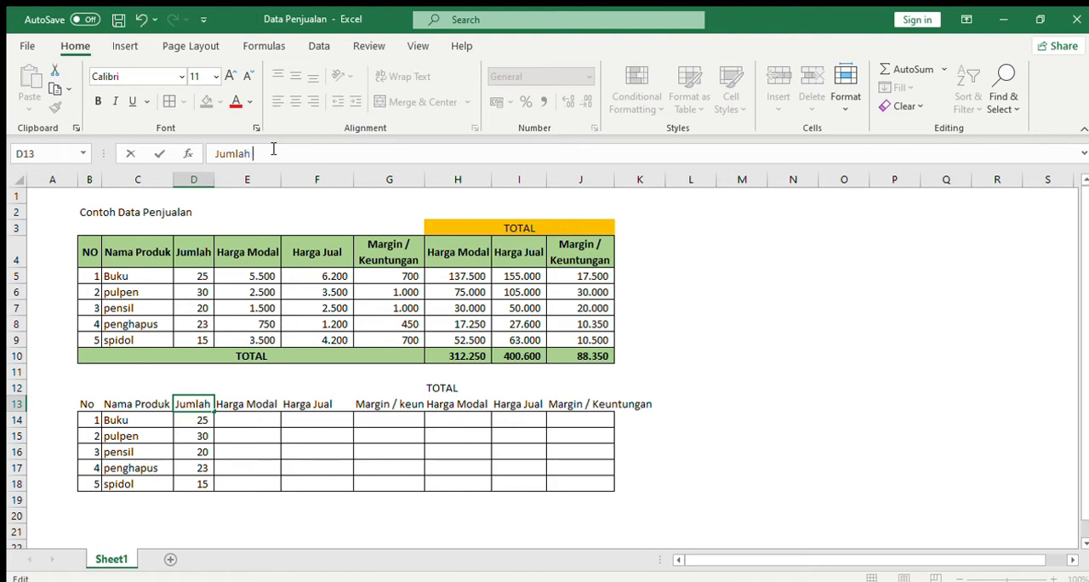
text(barang)
key(Return)
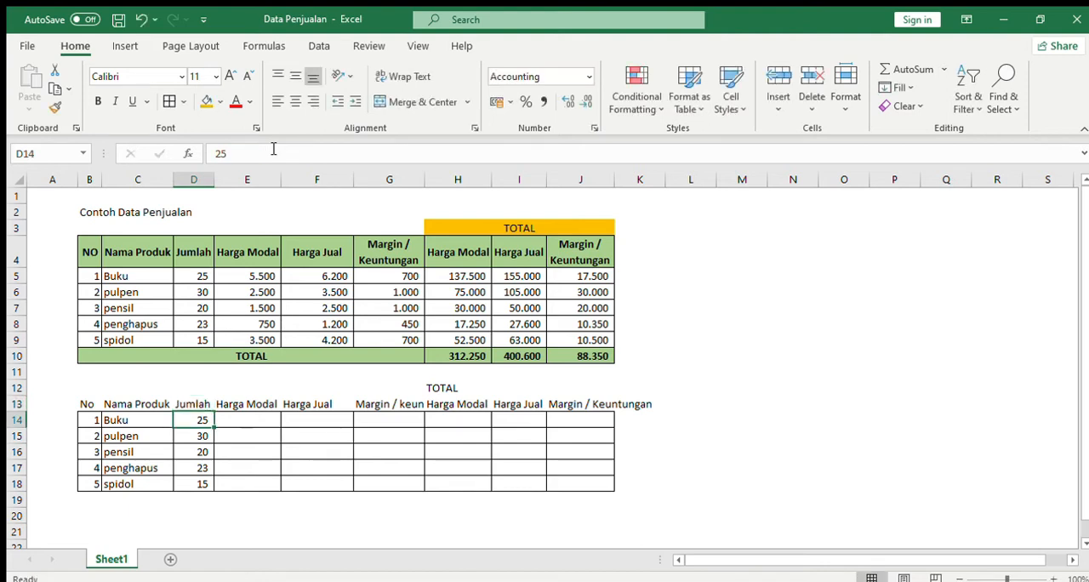
click(196, 393)
click(197, 401)
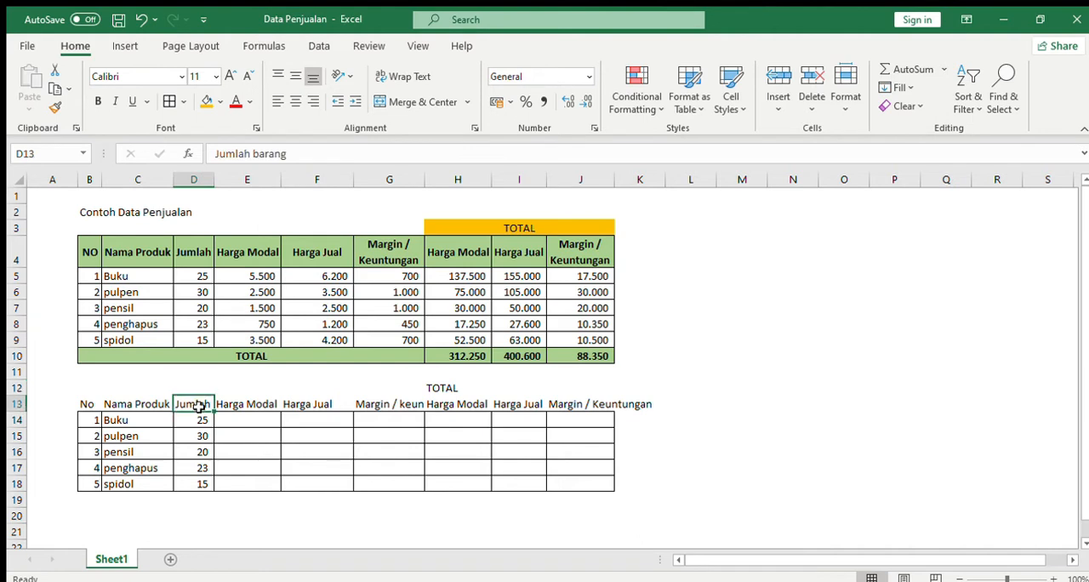
Fill the Harga Modal column E14:E18 with the cost prices 5500, 2500, 1500, 750 and 3500.
click(245, 418)
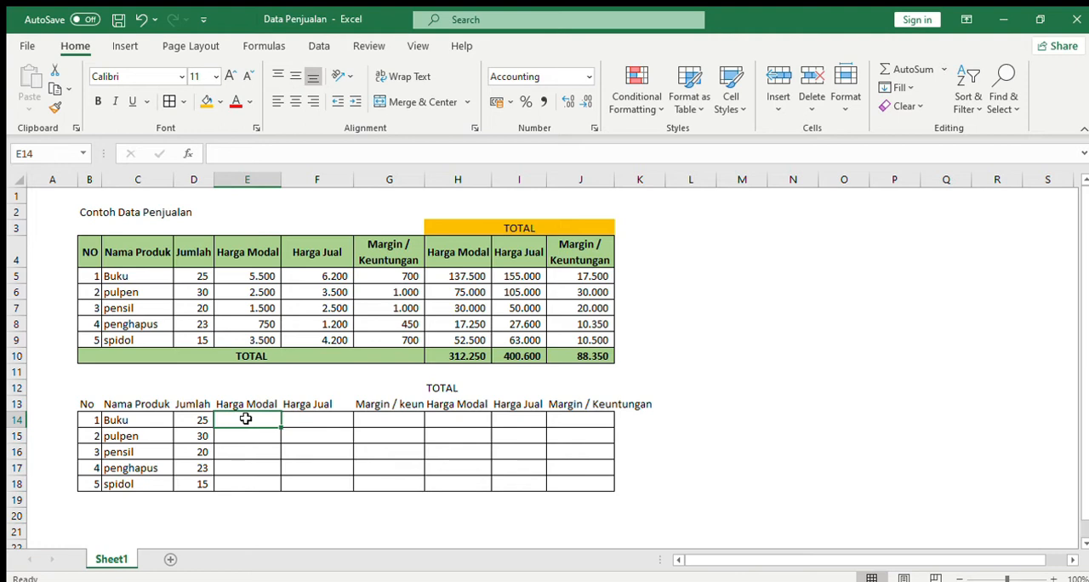
text(5500)
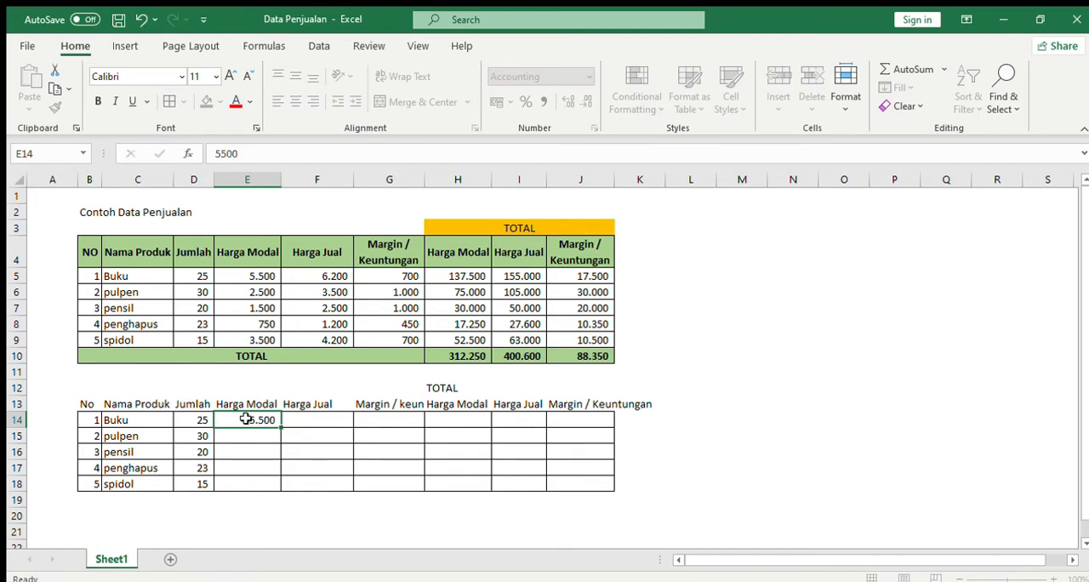
key(Return)
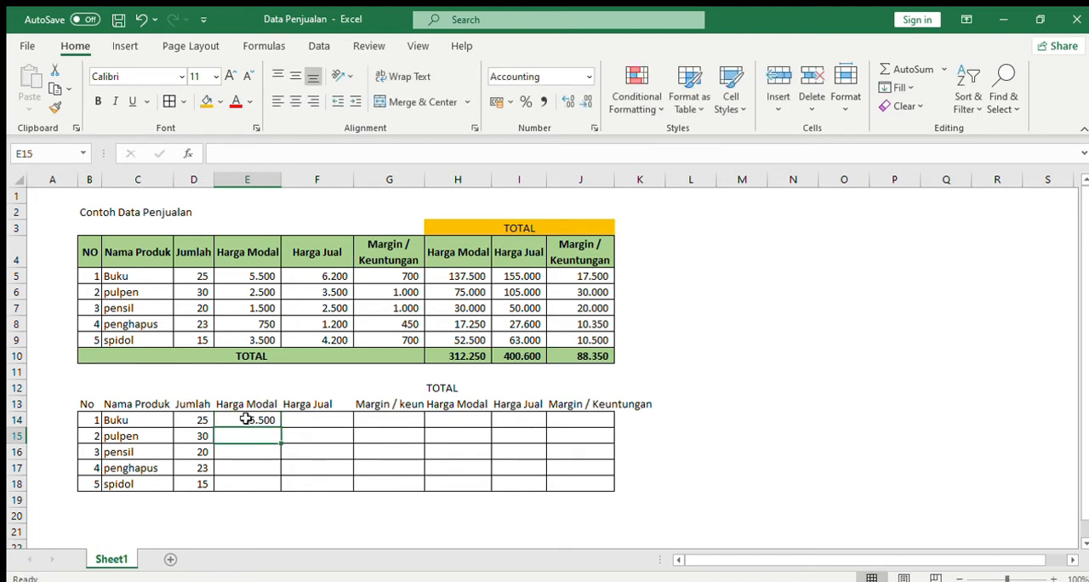
text(2500)
key(Return)
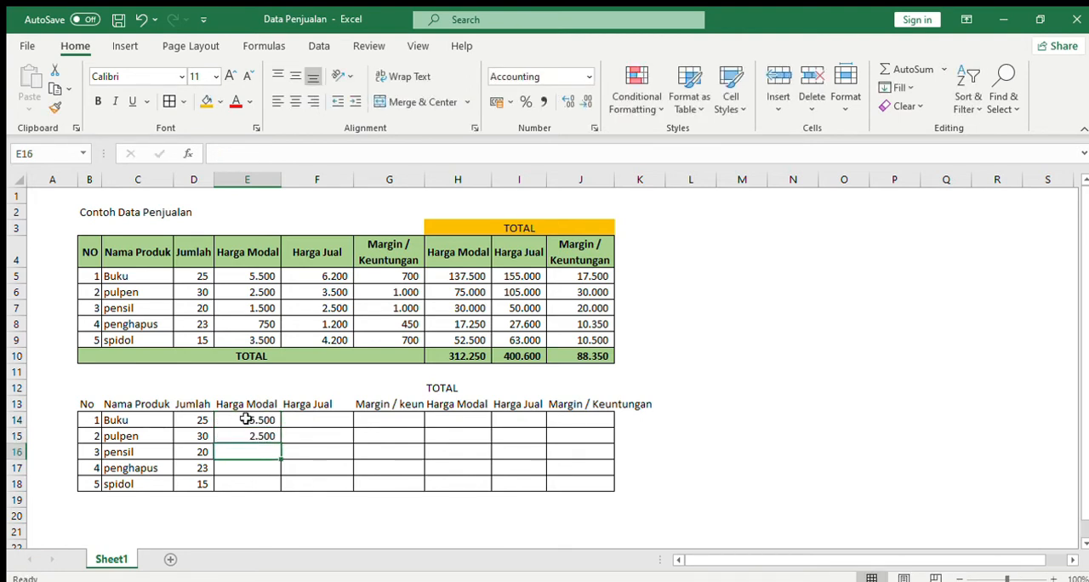
text(1500)
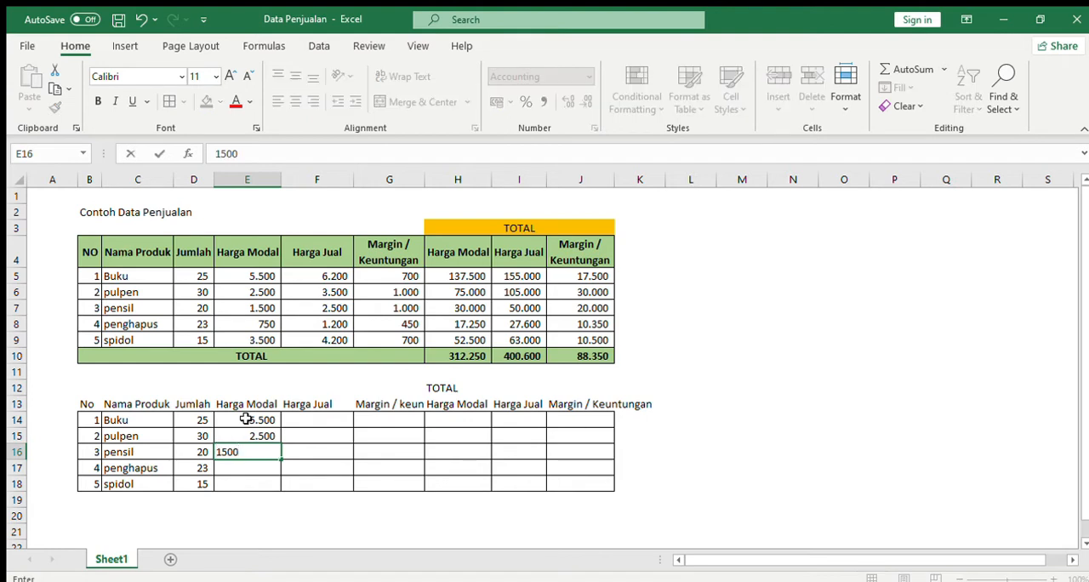
key(Return)
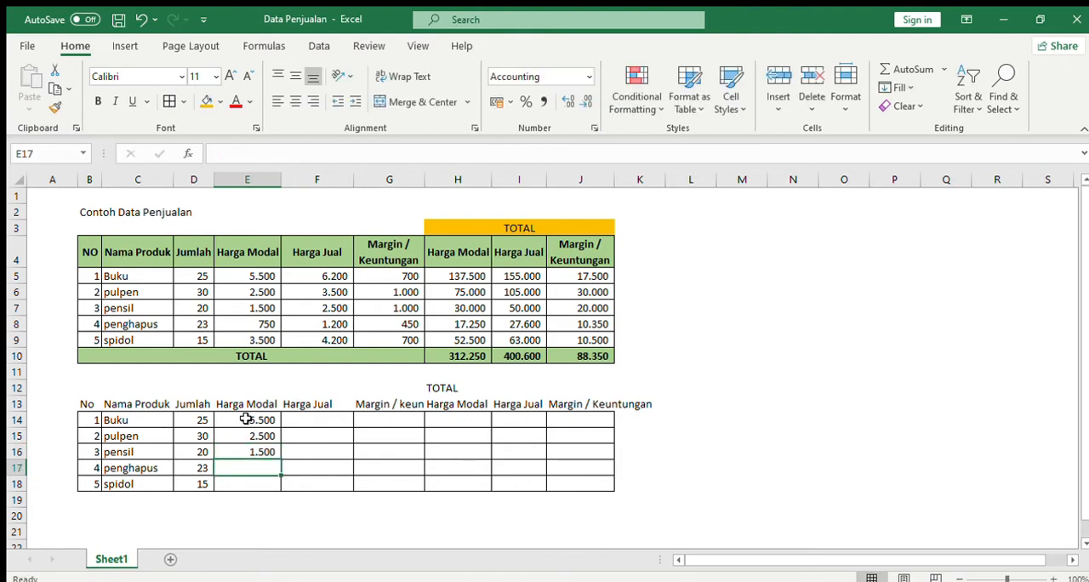
text(750)
key(Return)
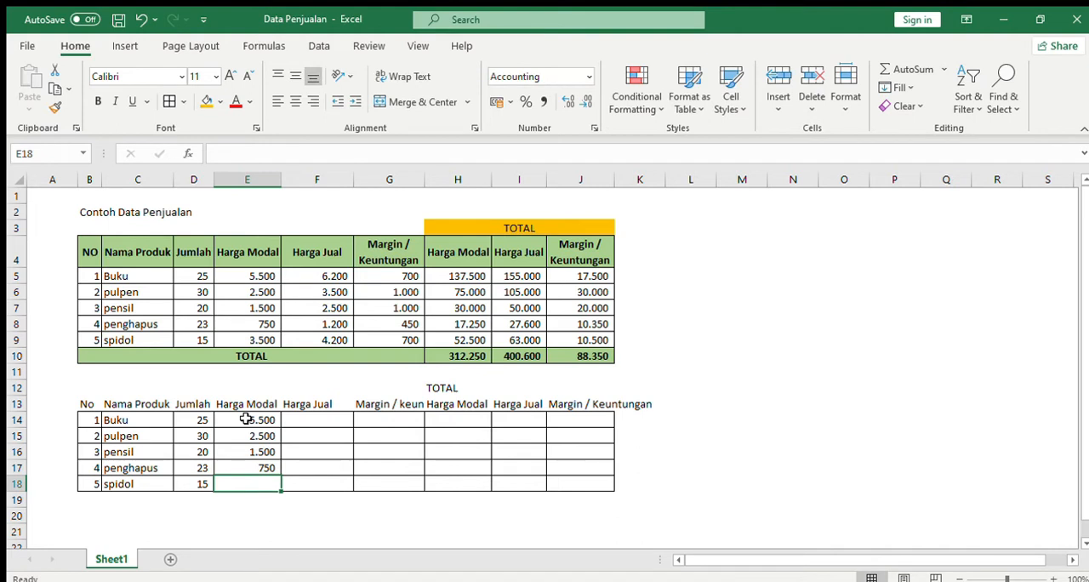
text(3.5)
text(00)
key(Return)
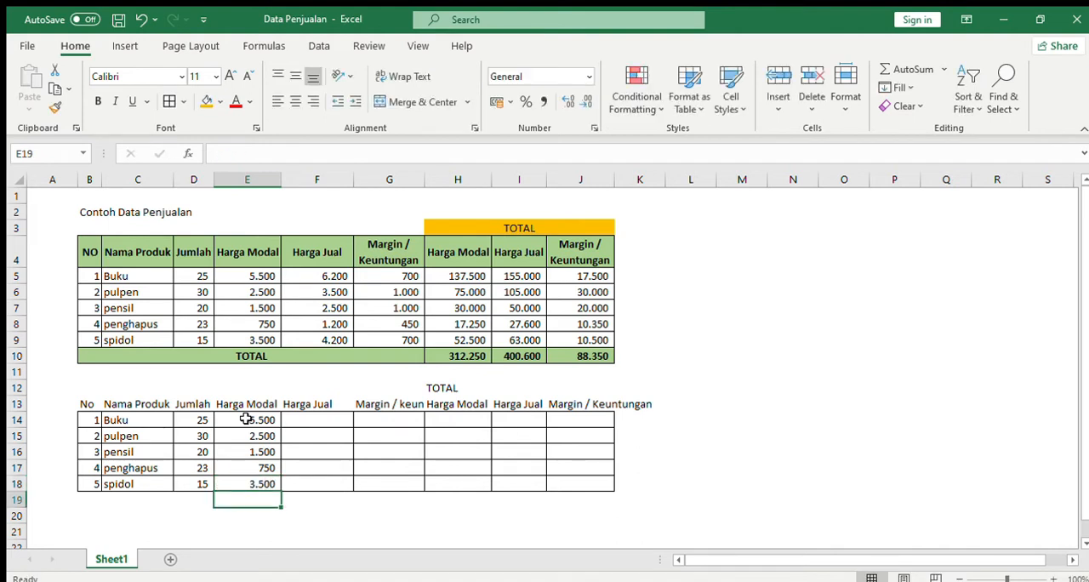
Fill the Harga Jual column F14:F18 with the selling prices 6200, 3500, 2500, 1200 and 4200.
click(309, 419)
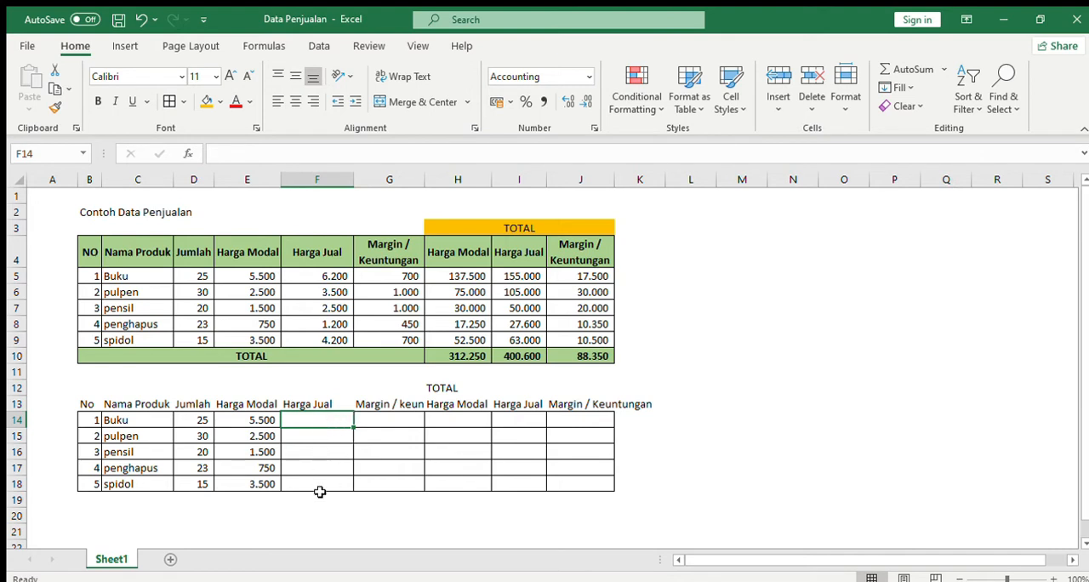
click(370, 504)
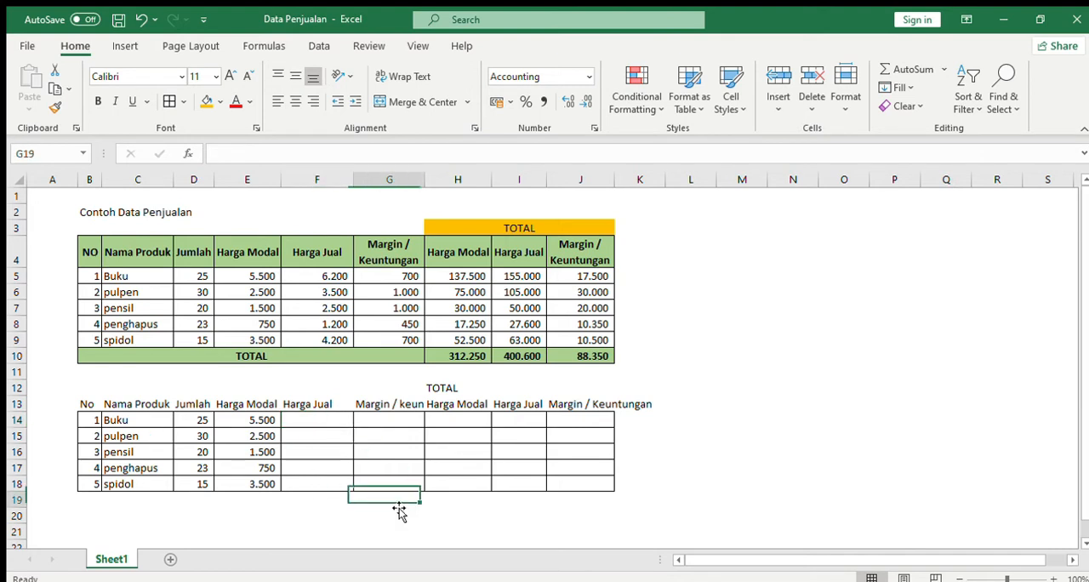
click(316, 416)
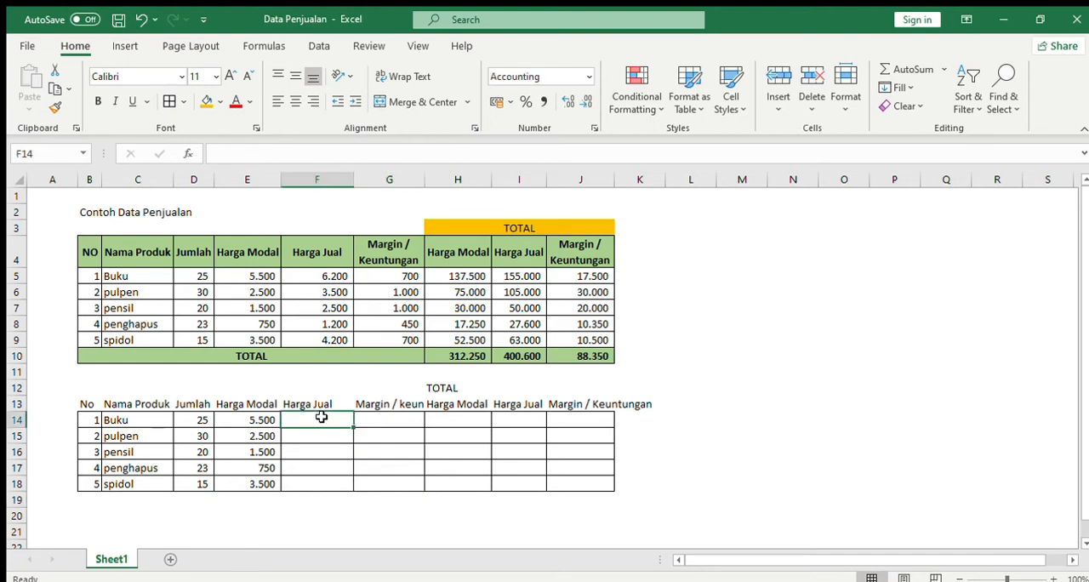
text(6200)
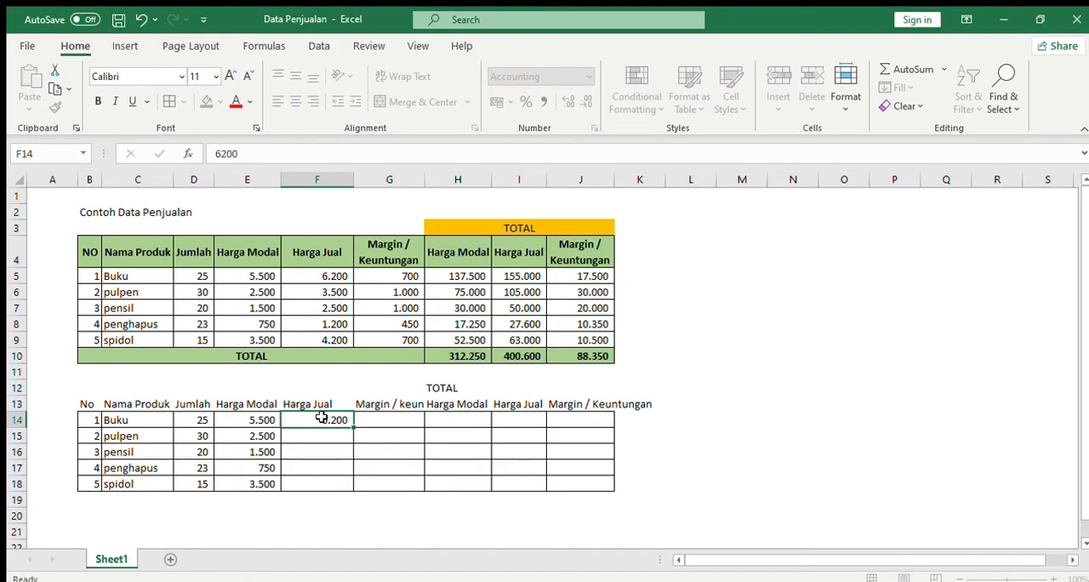
key(Return)
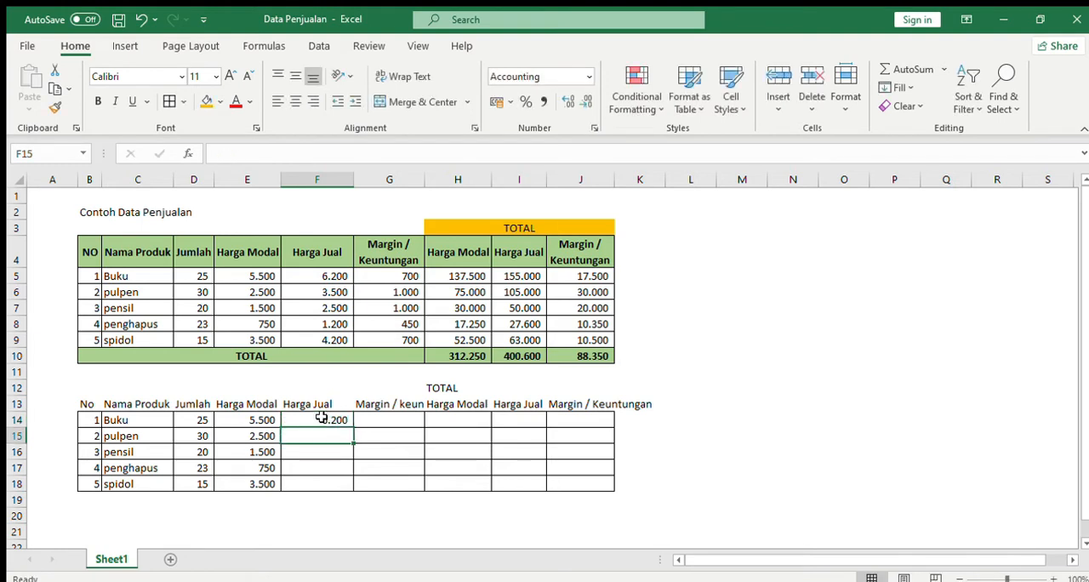
text(3500)
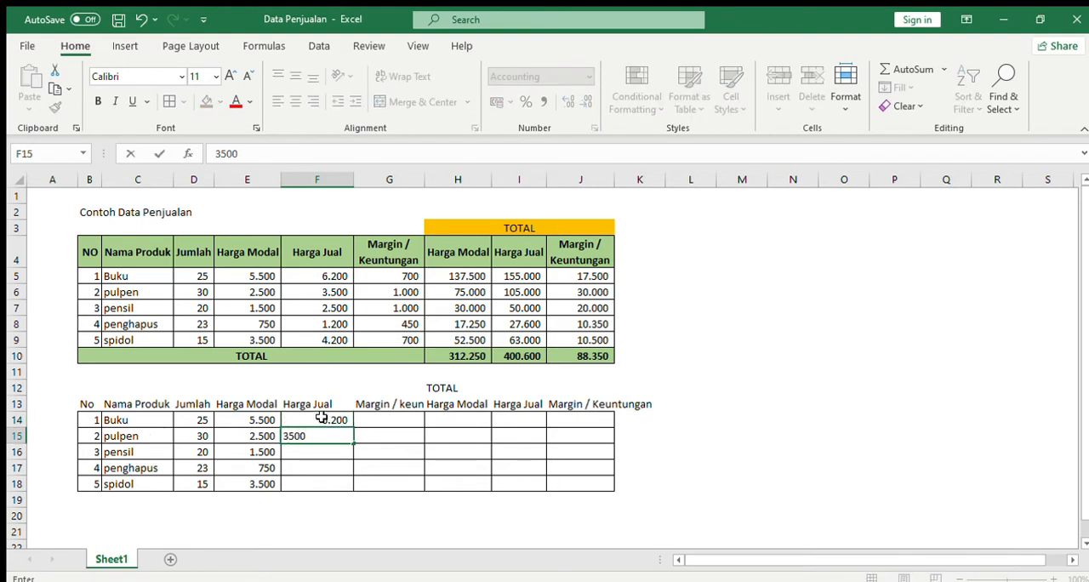
key(Return)
text(2500)
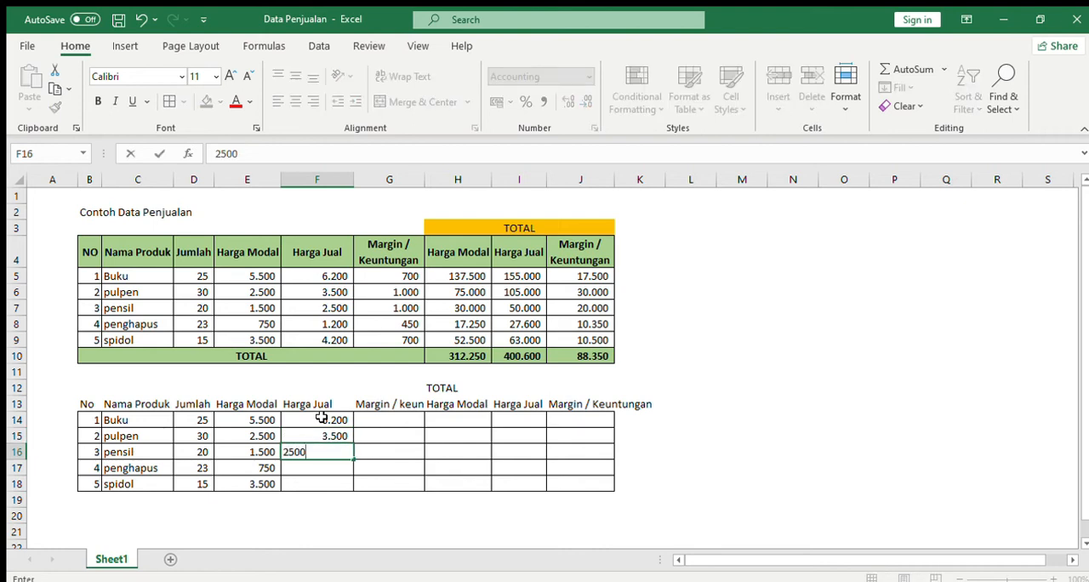
key(Return)
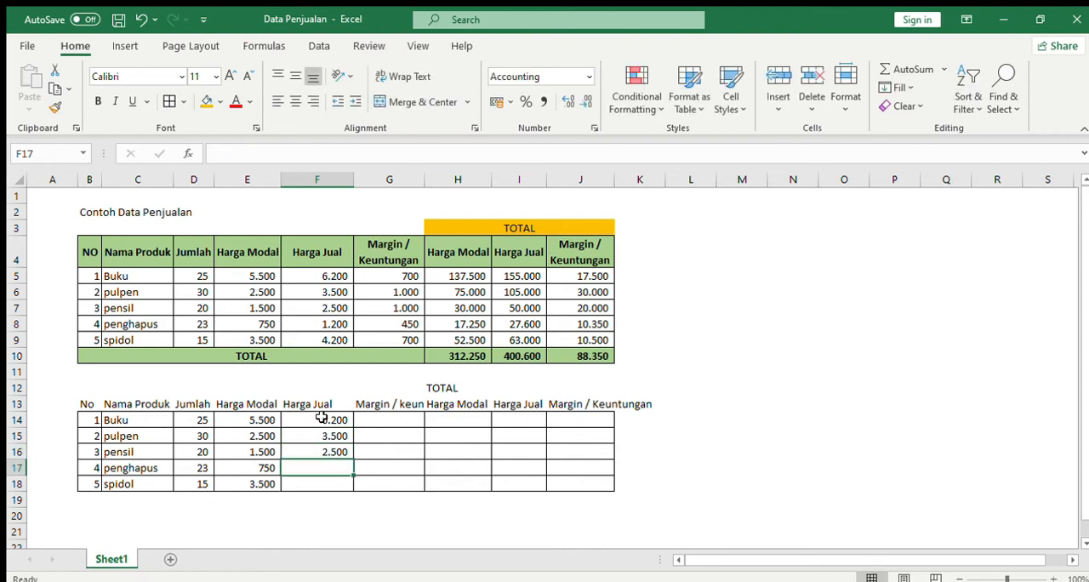
text(1200)
key(Return)
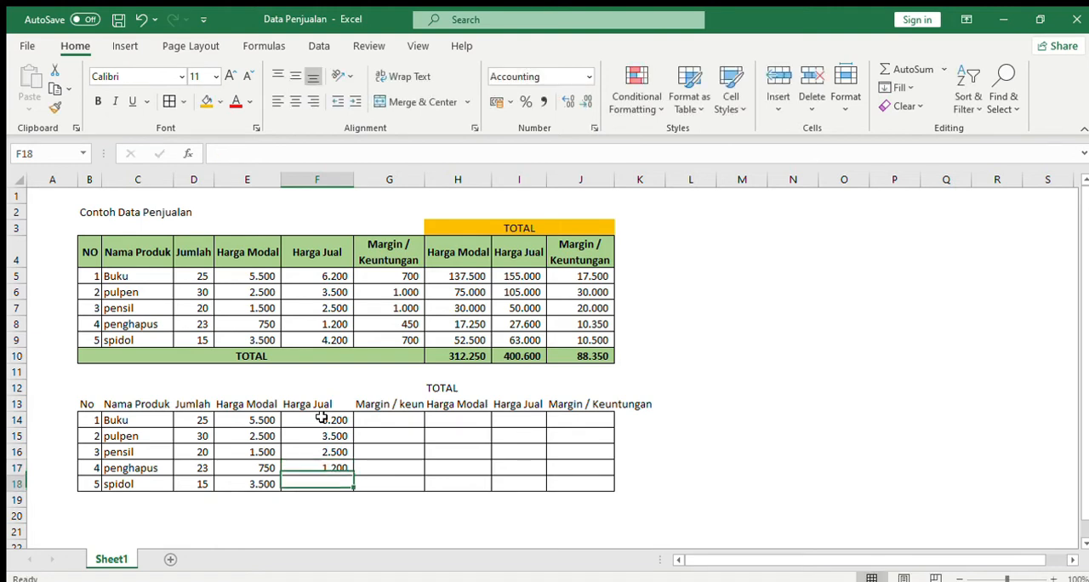
text(4200)
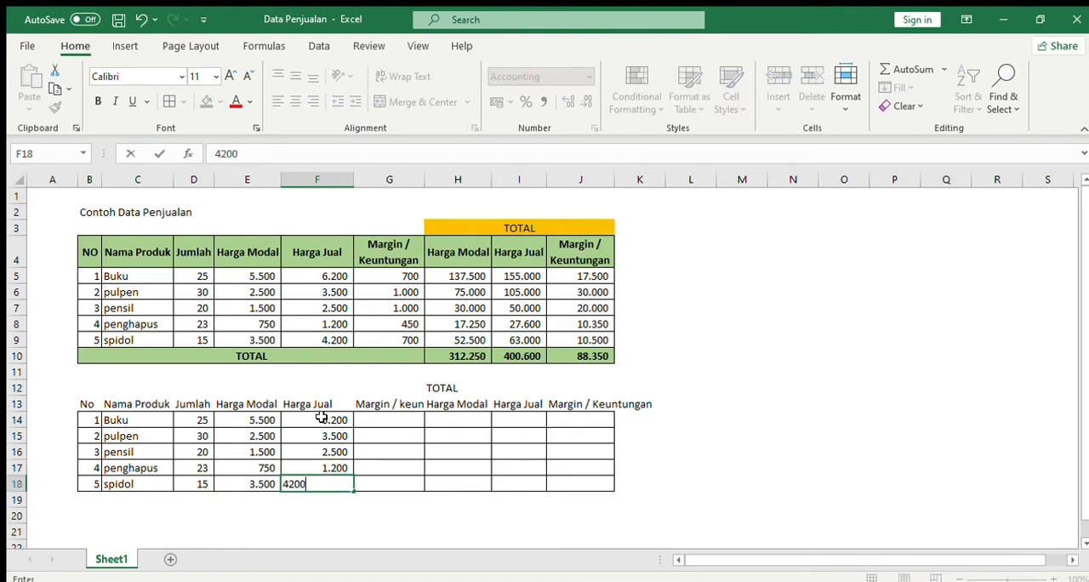
key(Return)
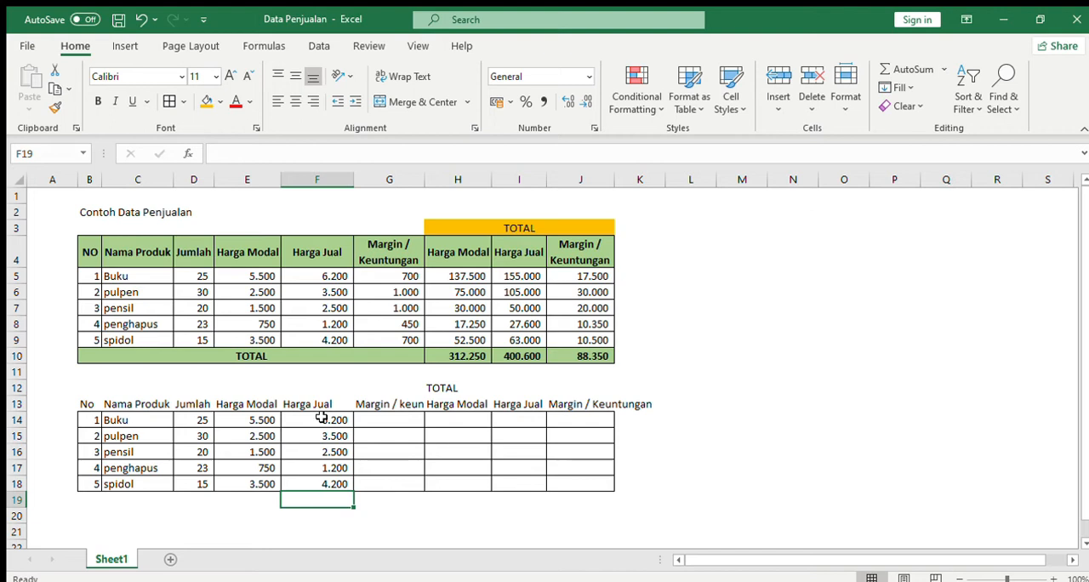
Calculate the margin for Buku in G14 as selling price minus cost price with the formula =F14-E14.
click(405, 417)
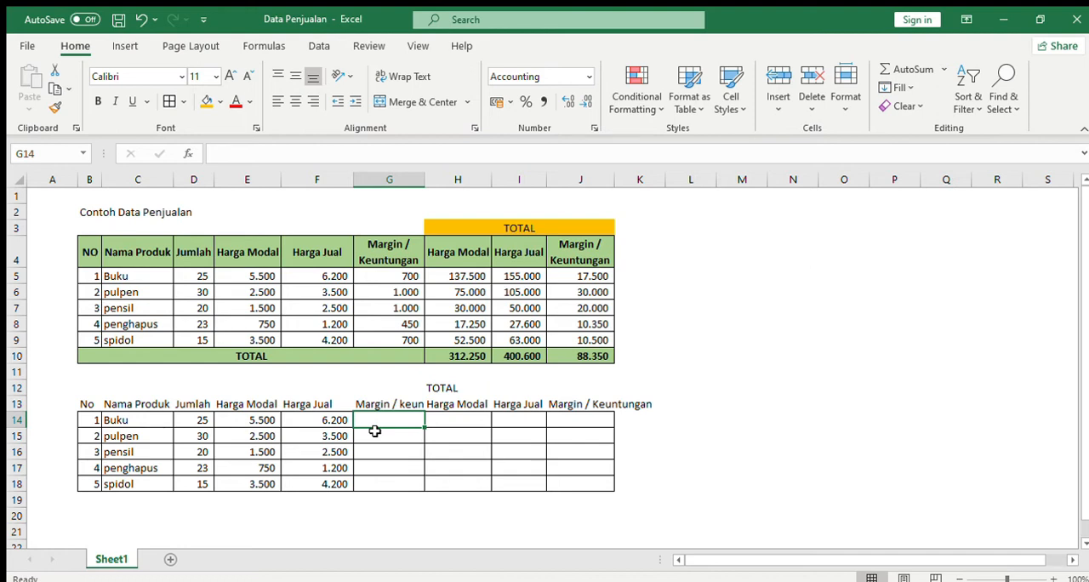
text(=)
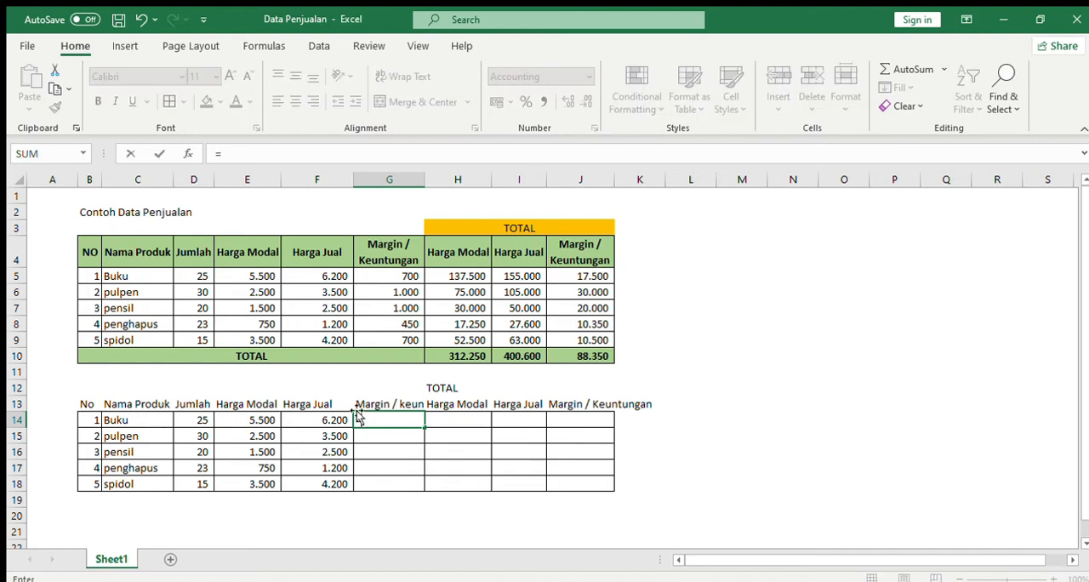
click(330, 421)
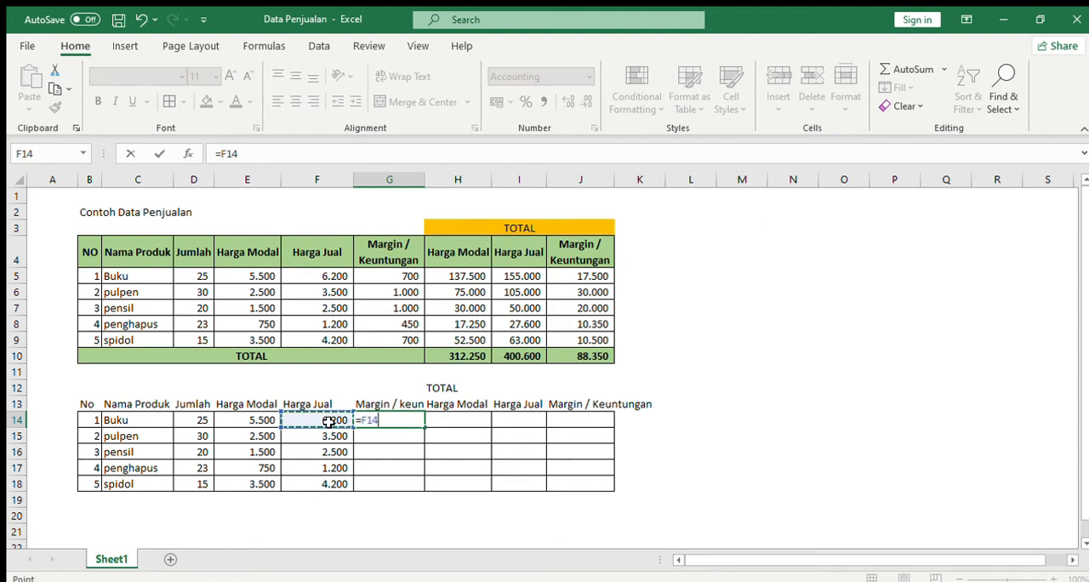
text(-)
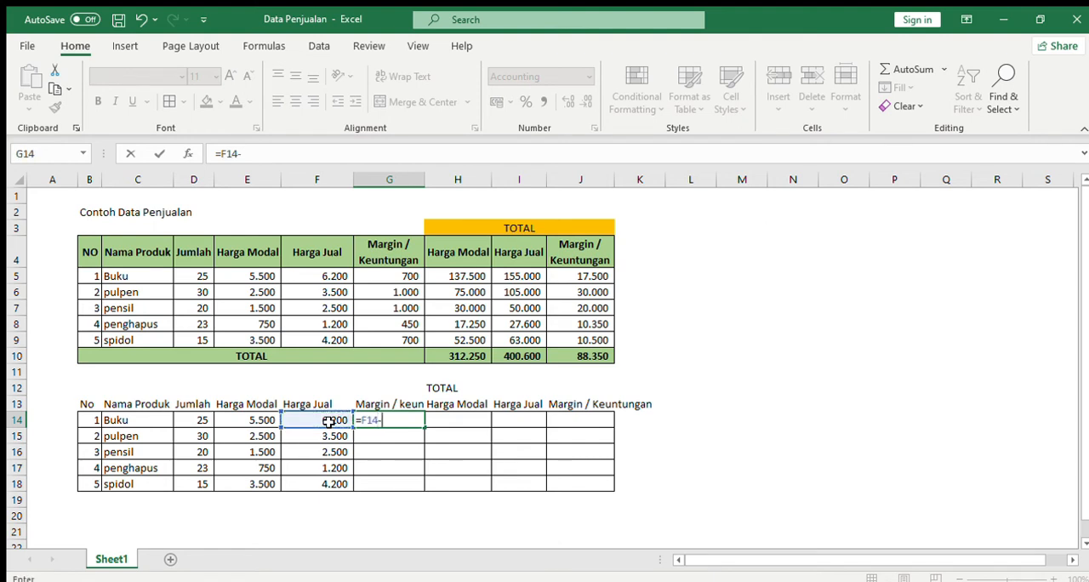
click(253, 419)
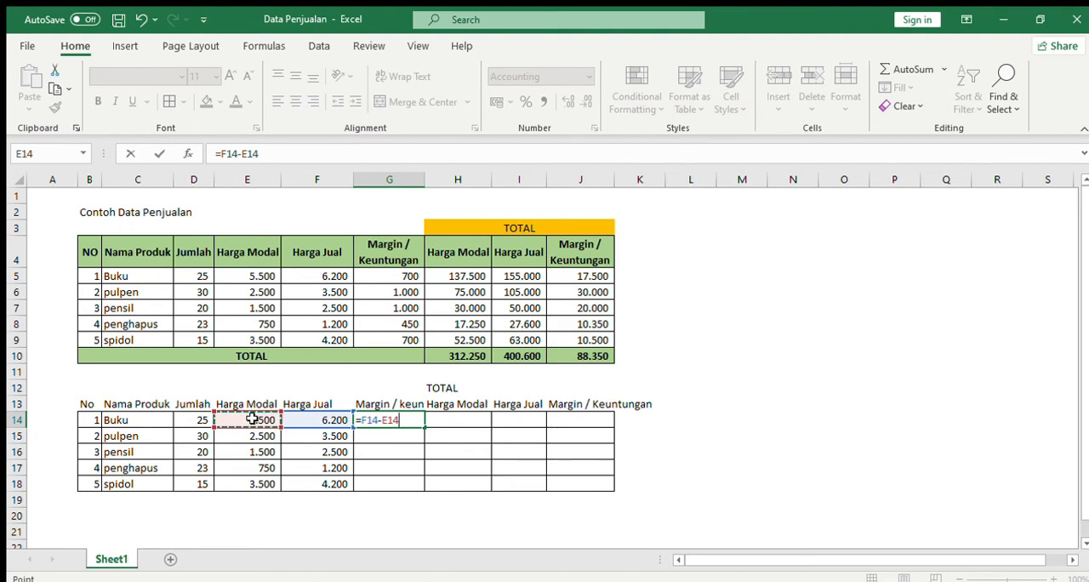
key(Return)
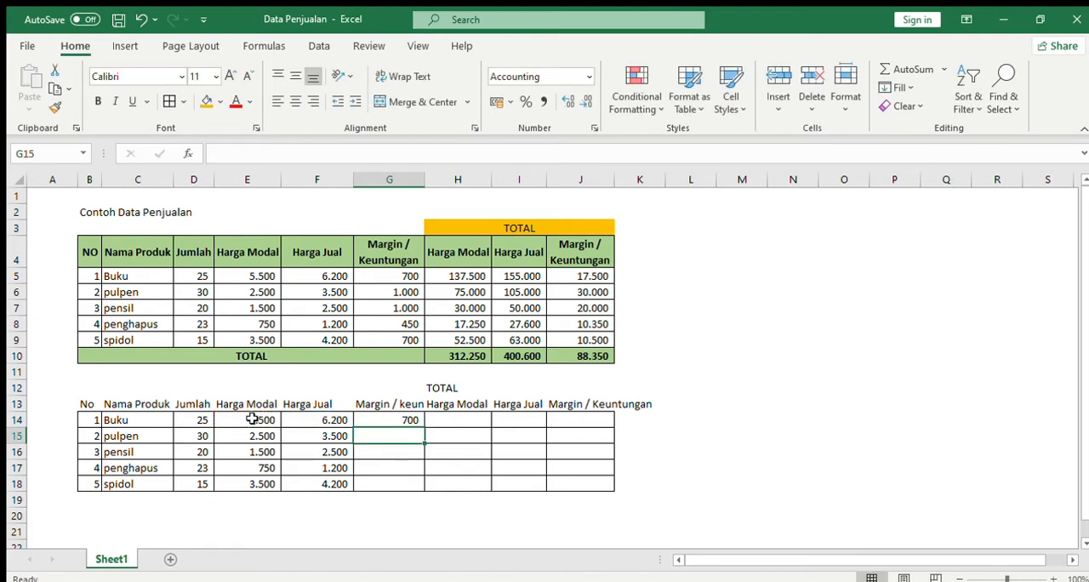
Copy the Buku margin formula from G14 down through G18 for the remaining products.
click(384, 421)
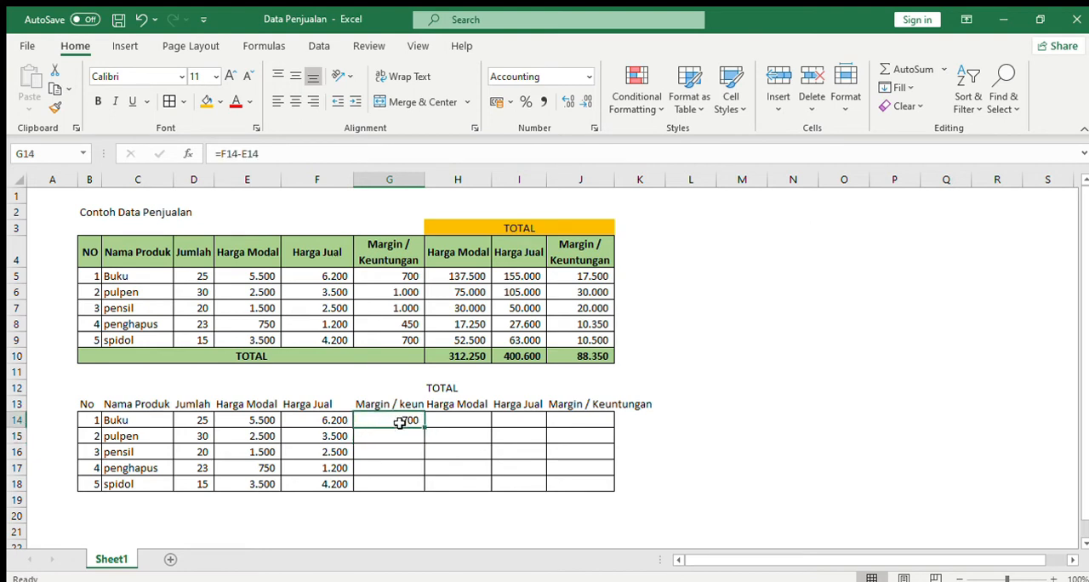
click(400, 441)
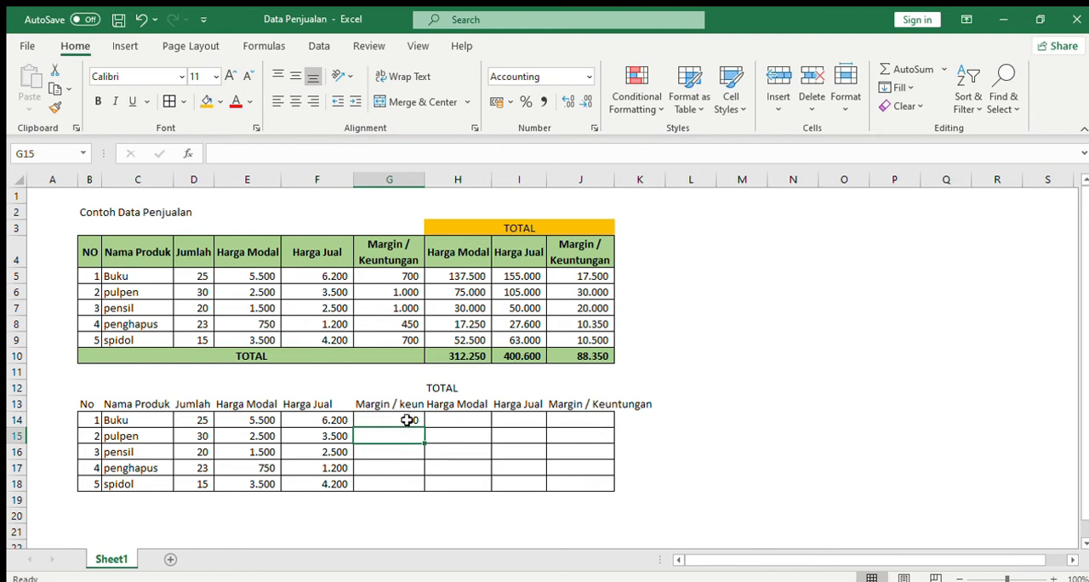
click(407, 420)
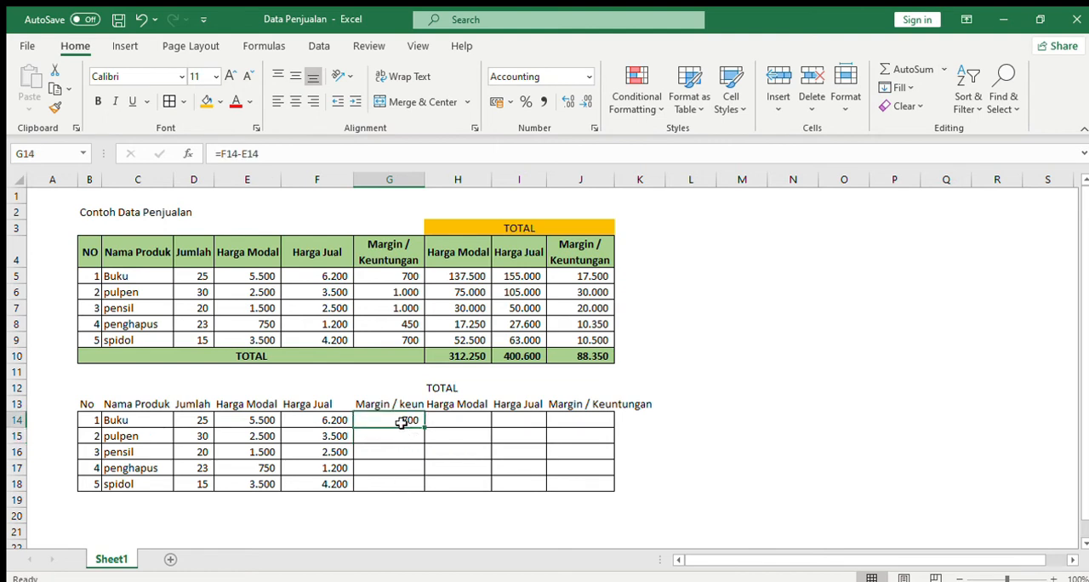
click(405, 434)
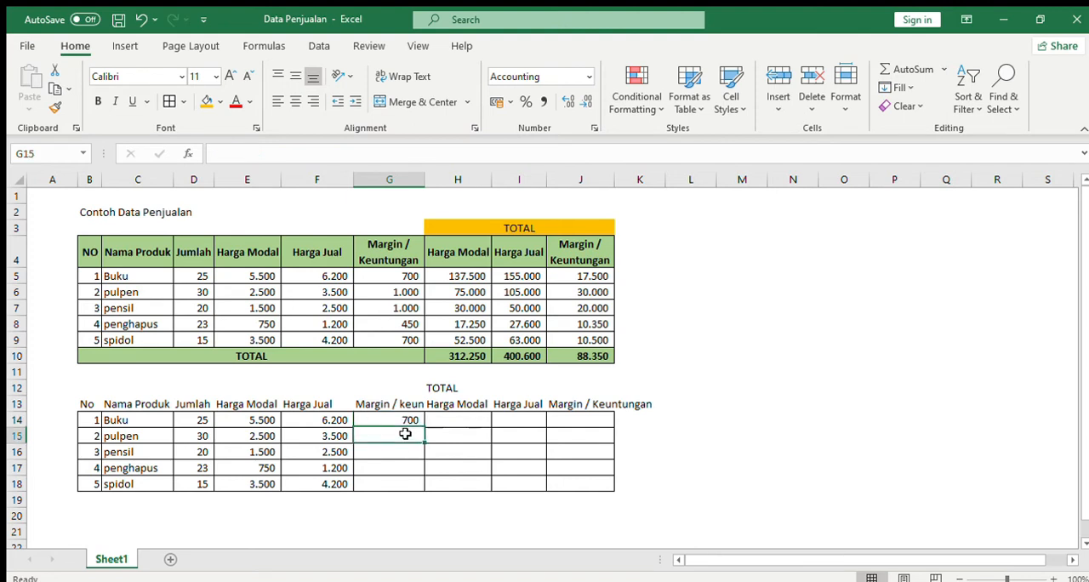
click(405, 422)
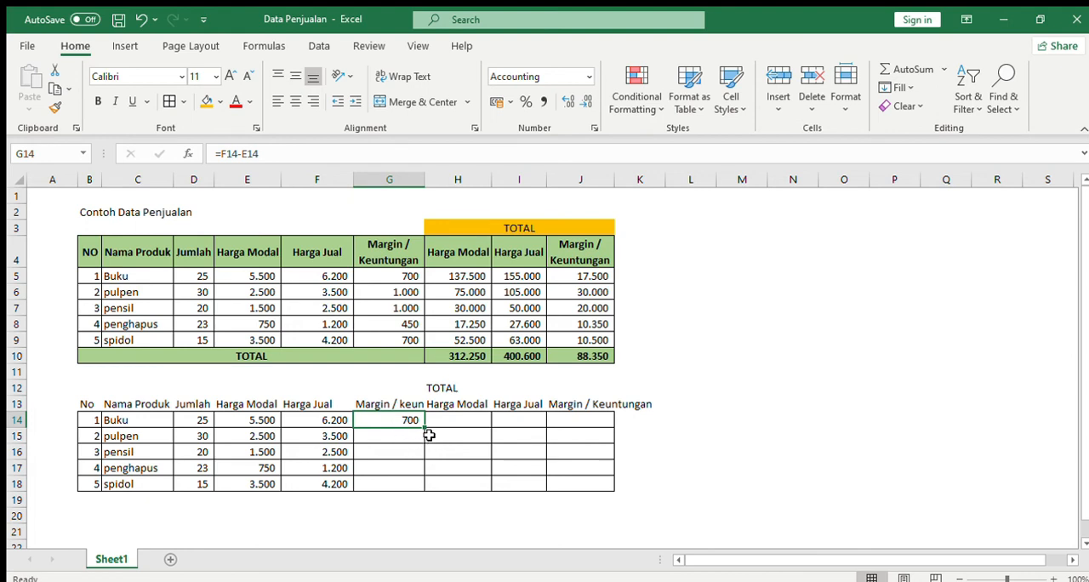
drag(424, 427, 426, 492)
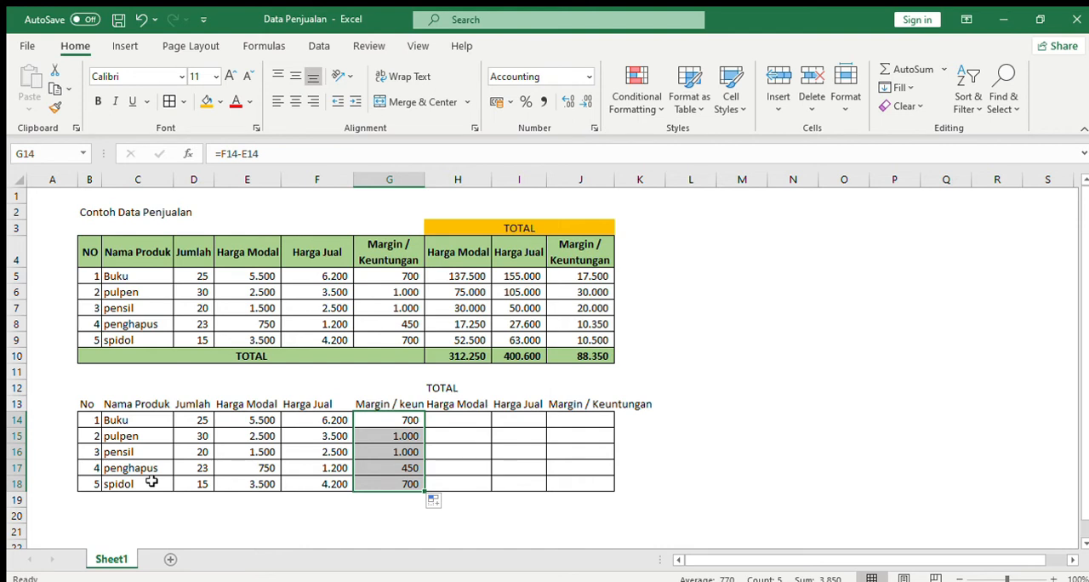
Calculate the total Harga Modal as quantity times cost price with =D14*E14 in H14, and fill the formula down to H18.
click(465, 420)
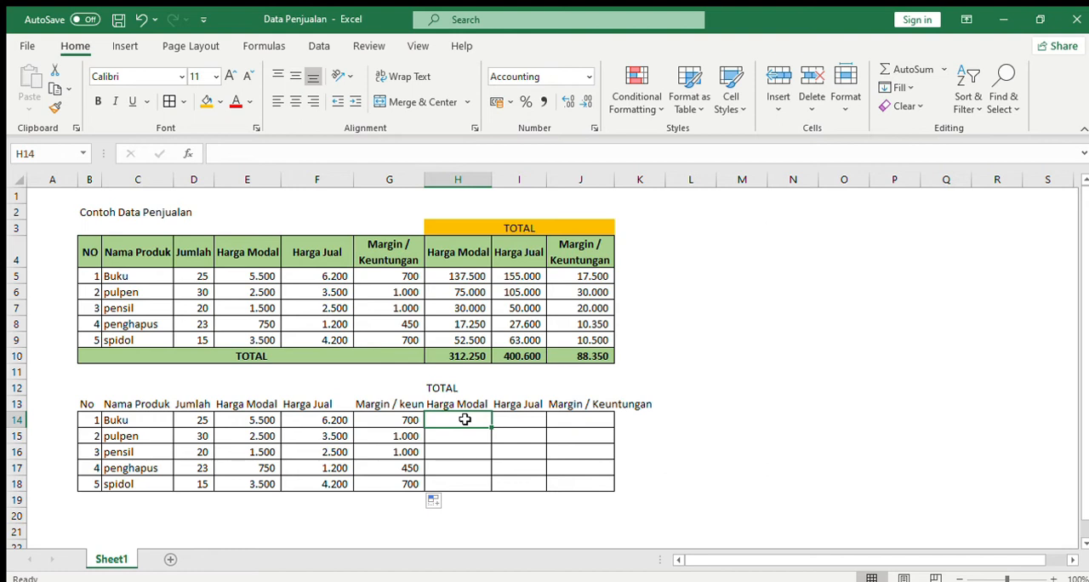
text(=)
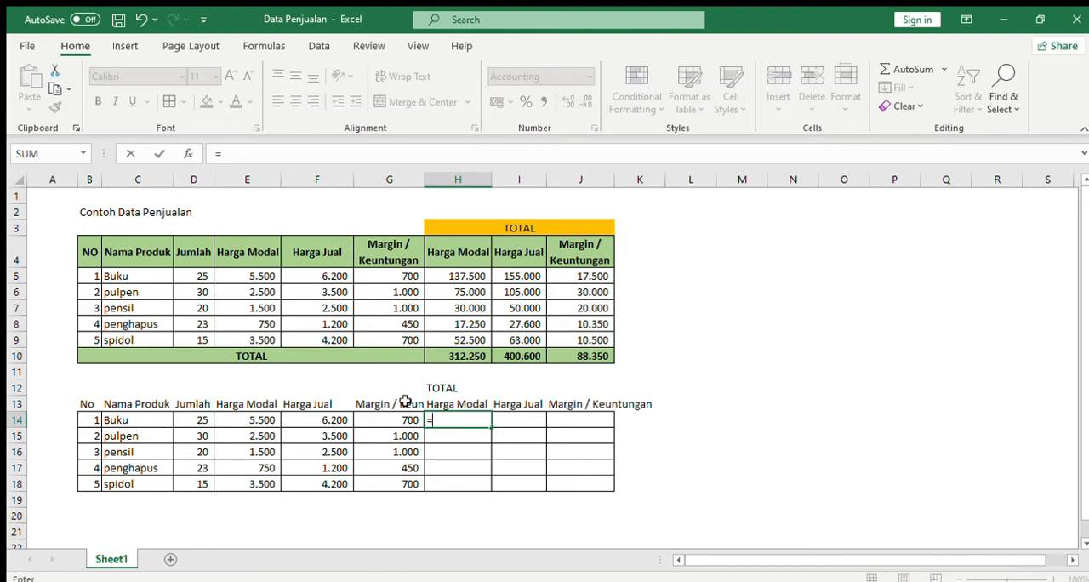
click(189, 419)
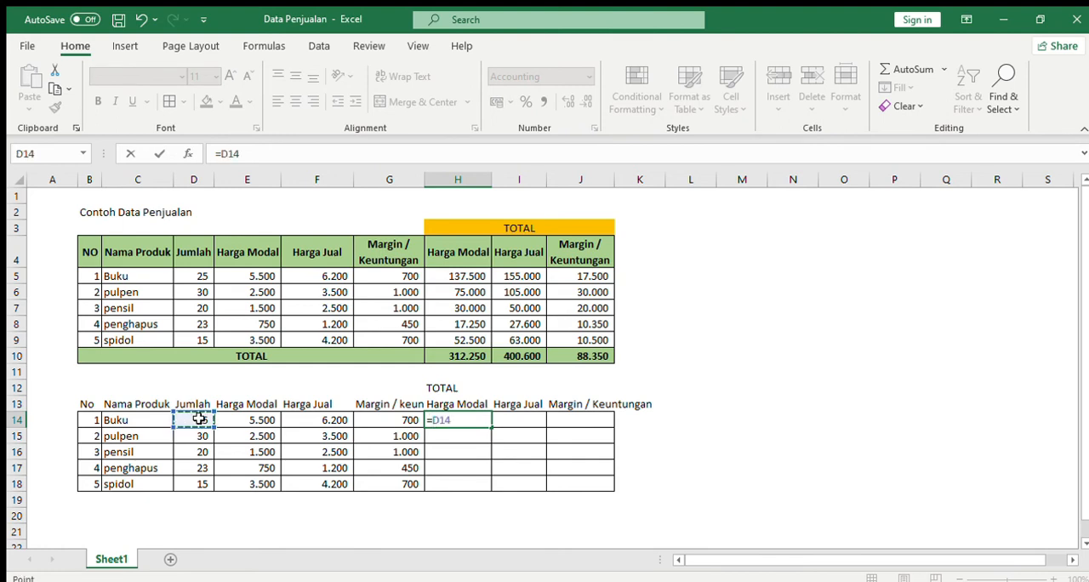
text(*)
click(270, 419)
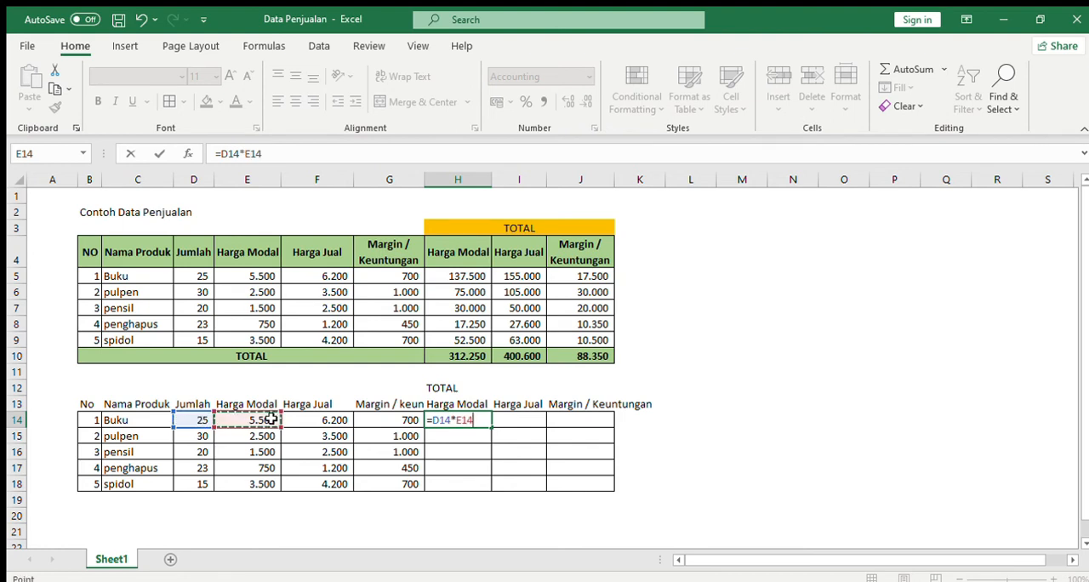
key(Return)
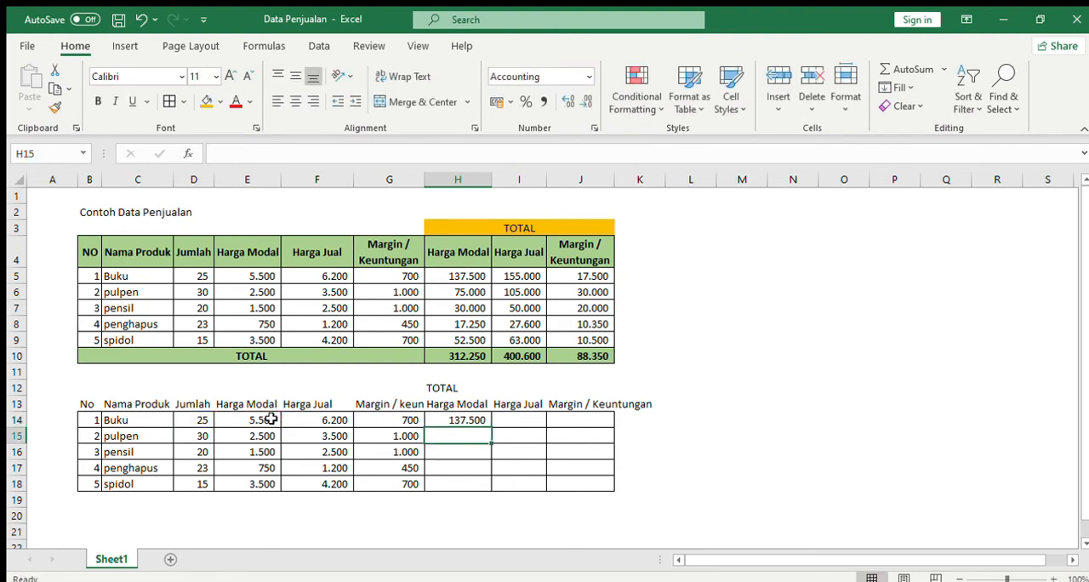
click(472, 420)
drag(490, 428, 488, 487)
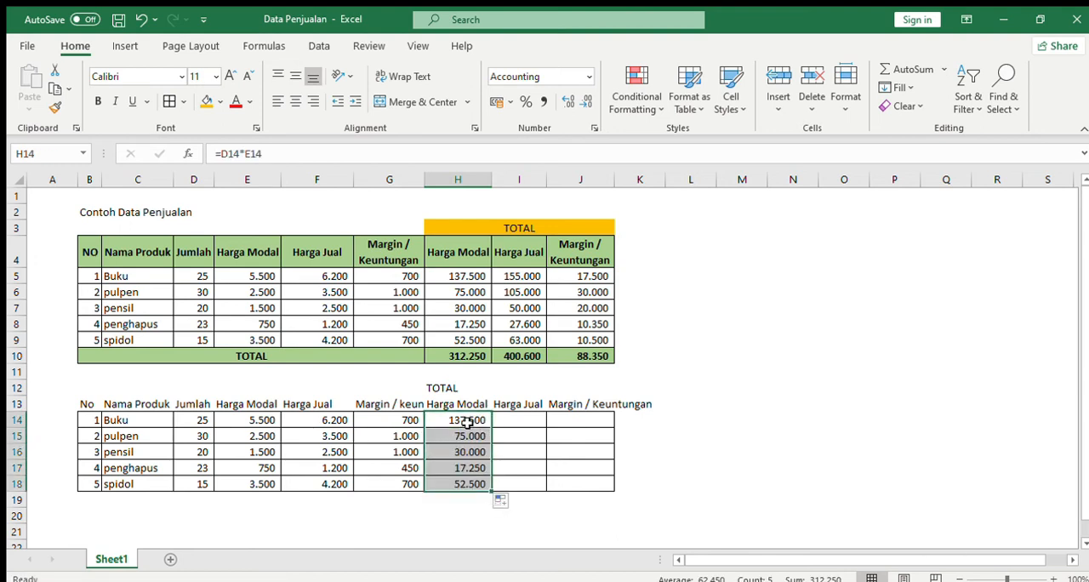
click(466, 421)
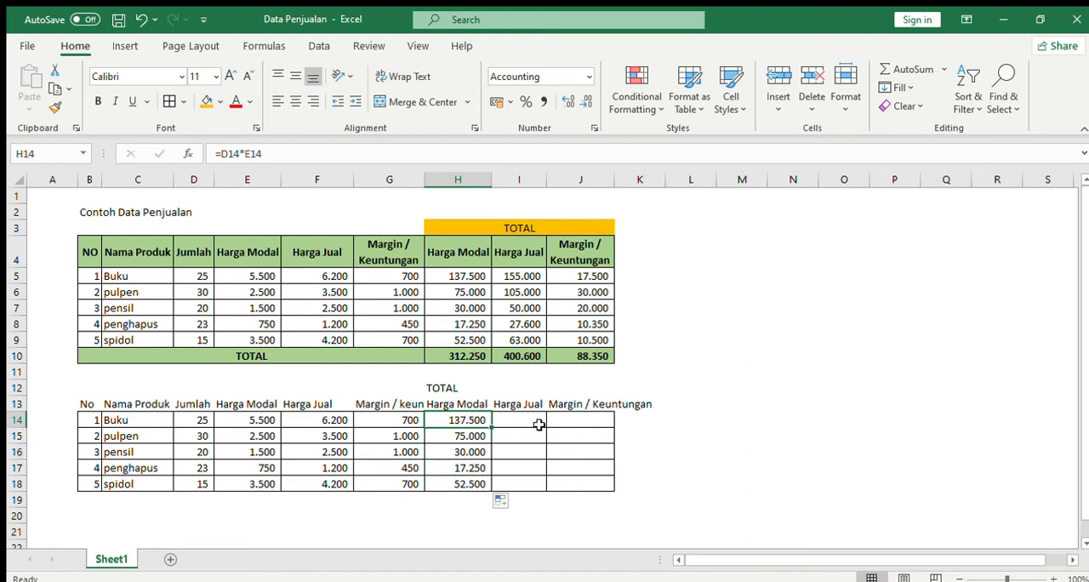
click(469, 433)
click(473, 420)
Calculate the total Harga Jual as quantity times selling price with =D14*F14 in I14, and fill the formula down to I18.
click(526, 418)
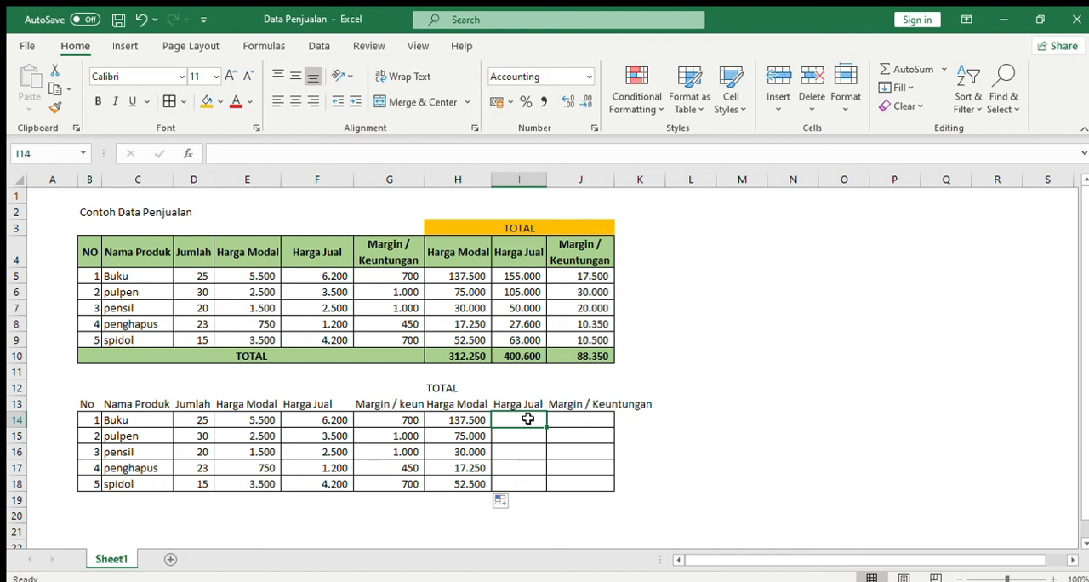
text(=)
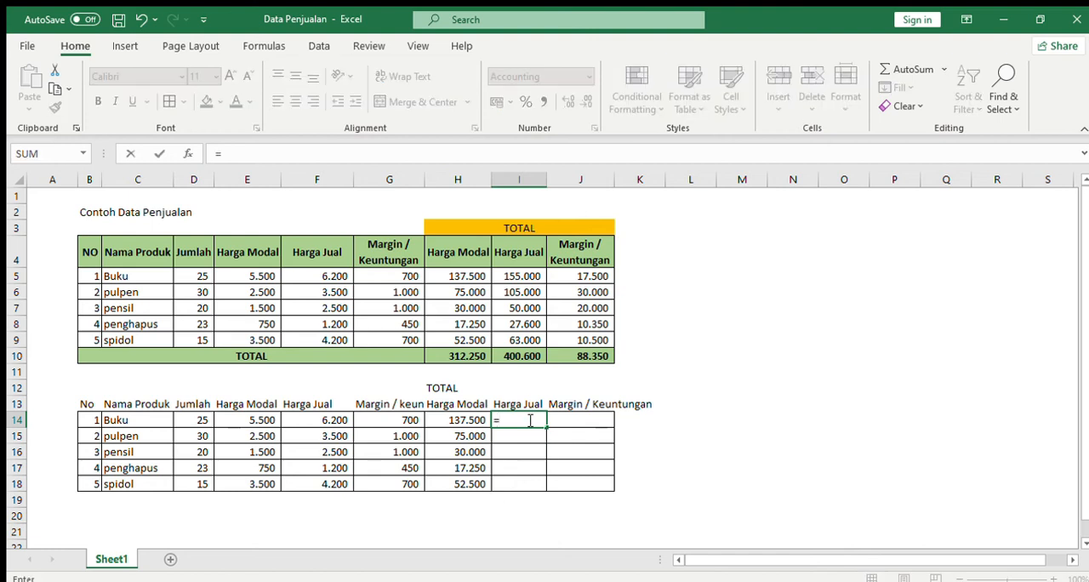
click(195, 420)
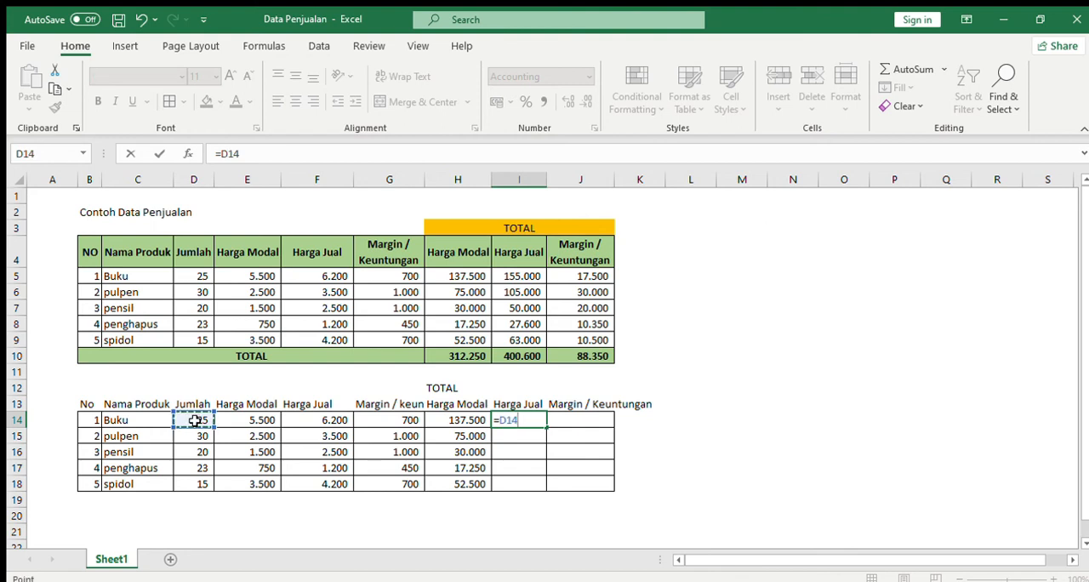
text(*)
click(308, 422)
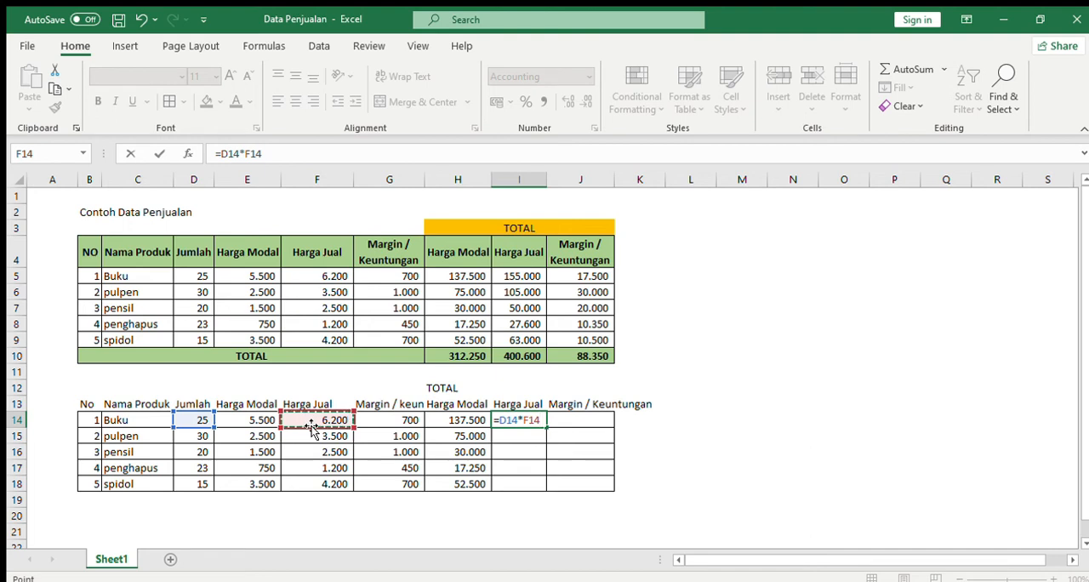
key(Return)
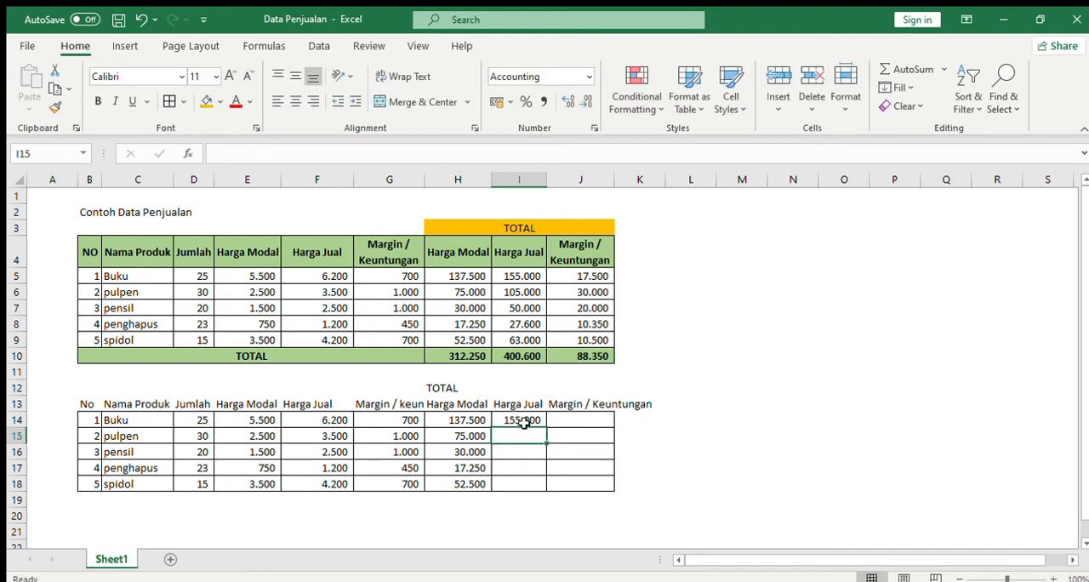
click(524, 423)
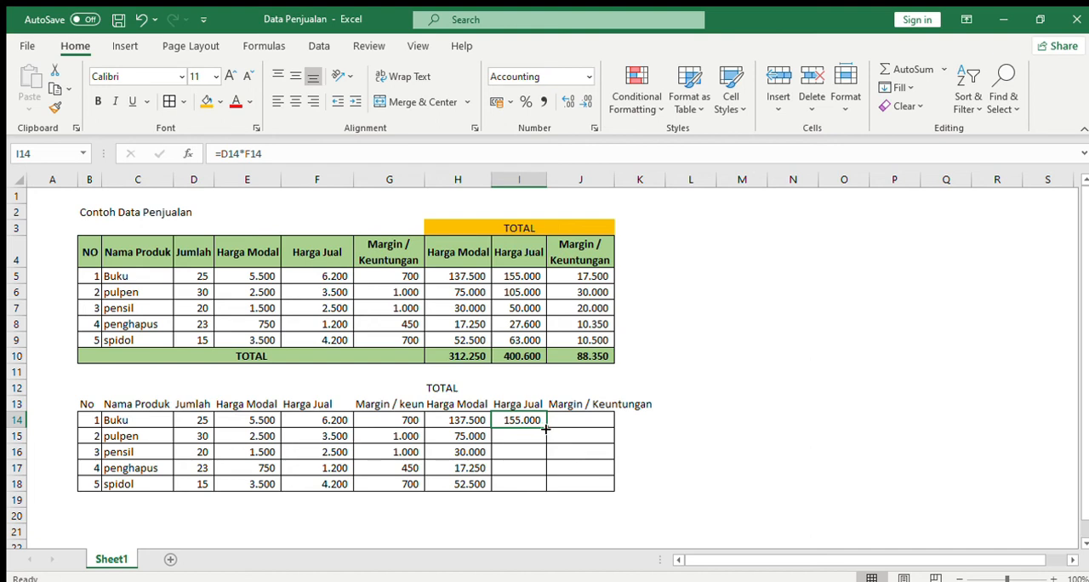
drag(546, 429, 549, 486)
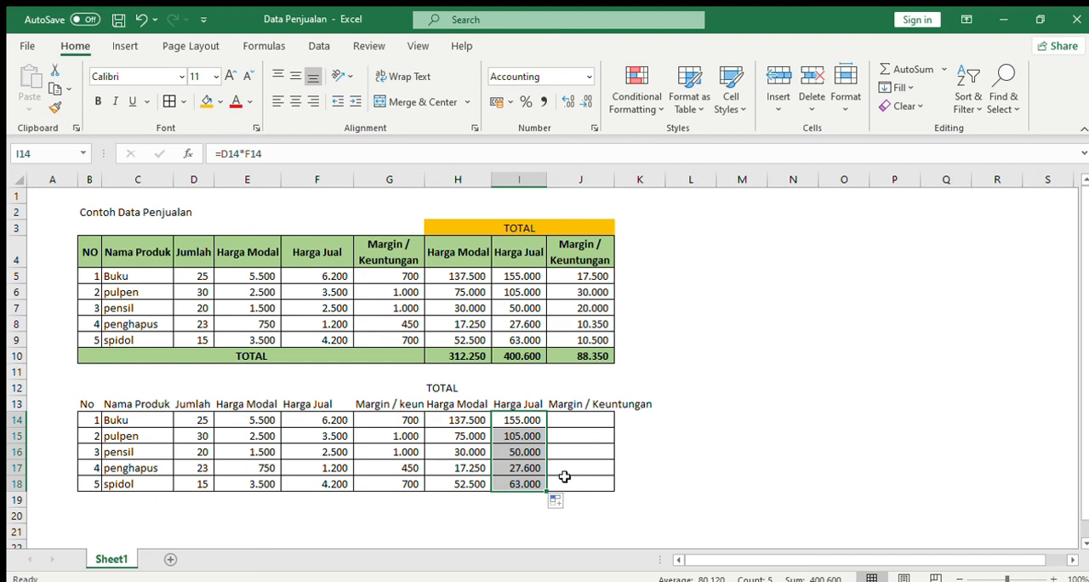
Calculate the total margin as unit margin times quantity with =G14*D14 in J14, and fill the formula down to J18.
click(594, 419)
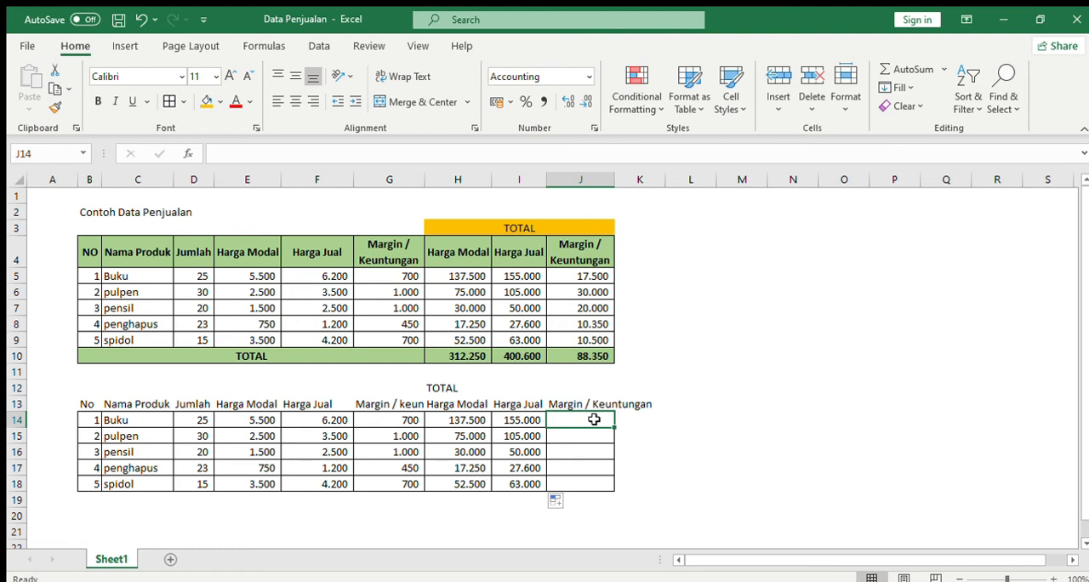
click(194, 419)
click(582, 420)
text(=)
click(395, 420)
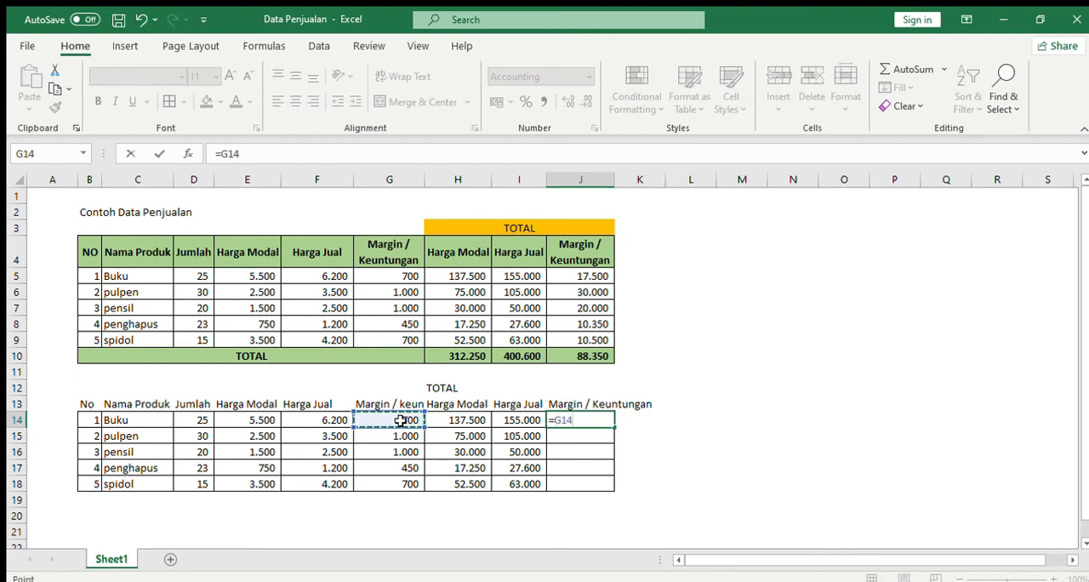
text(*)
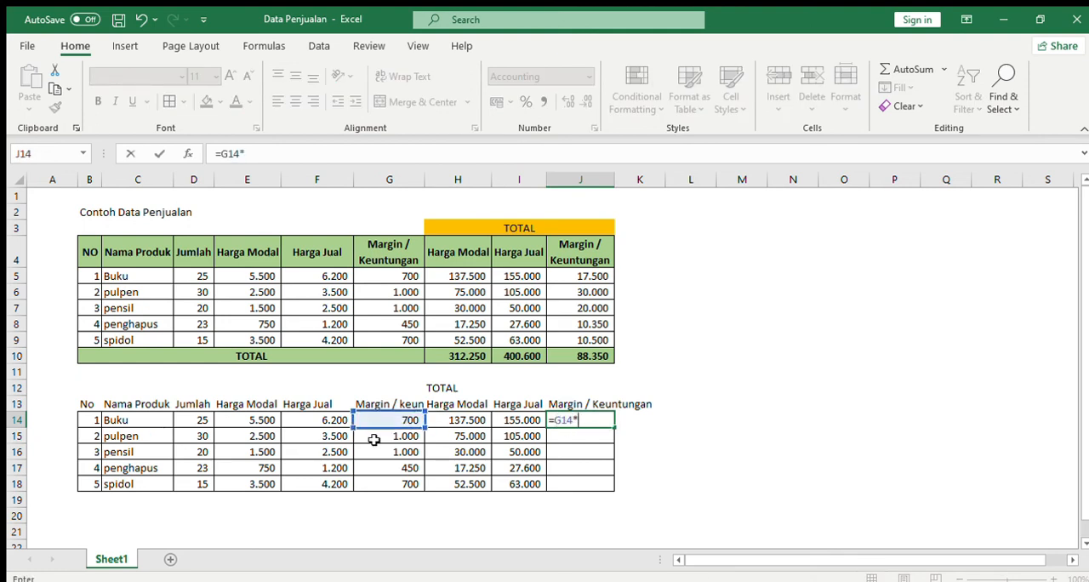
click(200, 419)
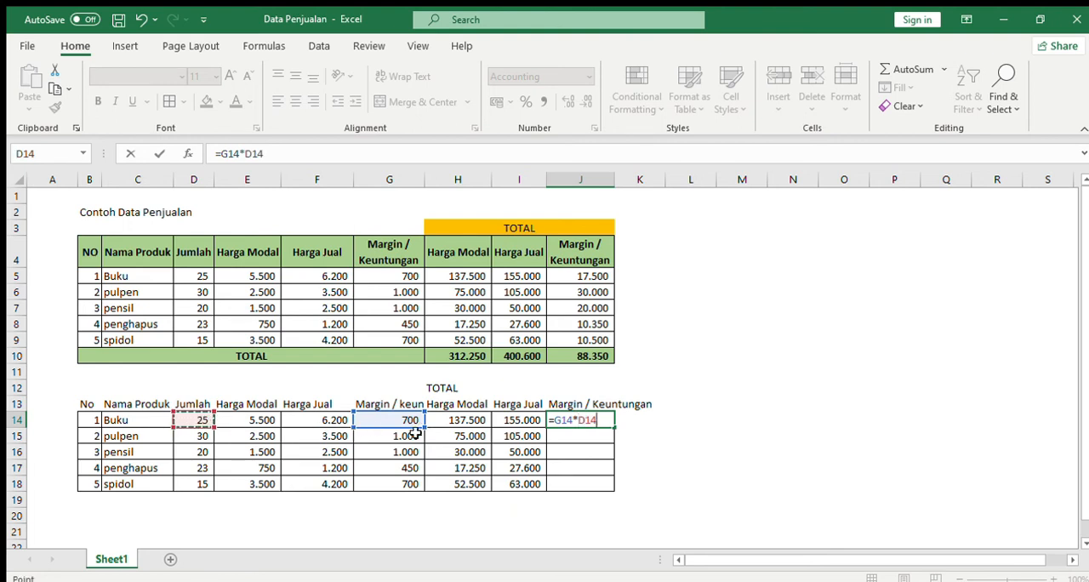
key(Return)
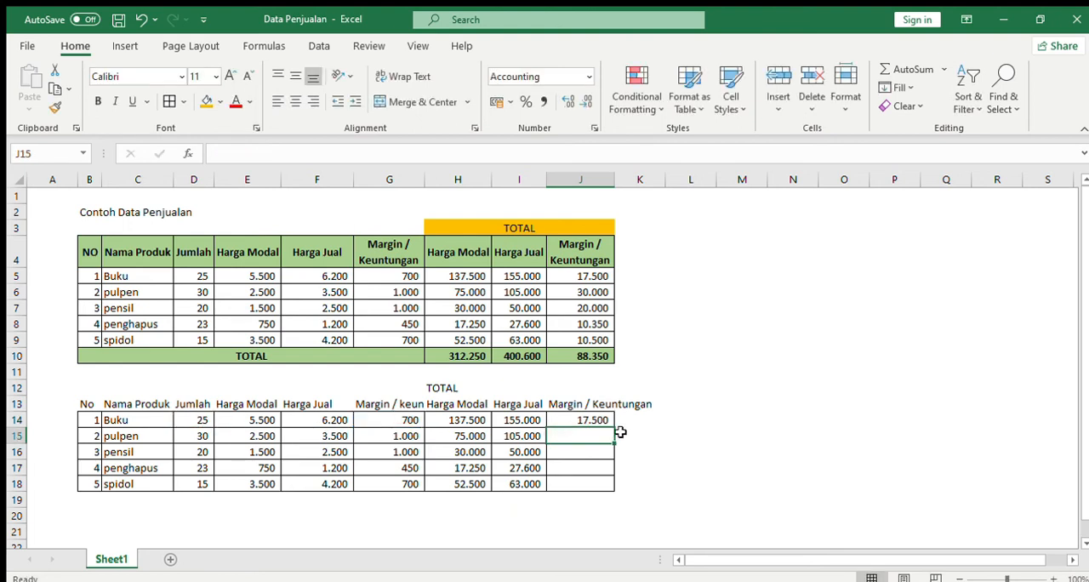
click(190, 417)
click(595, 418)
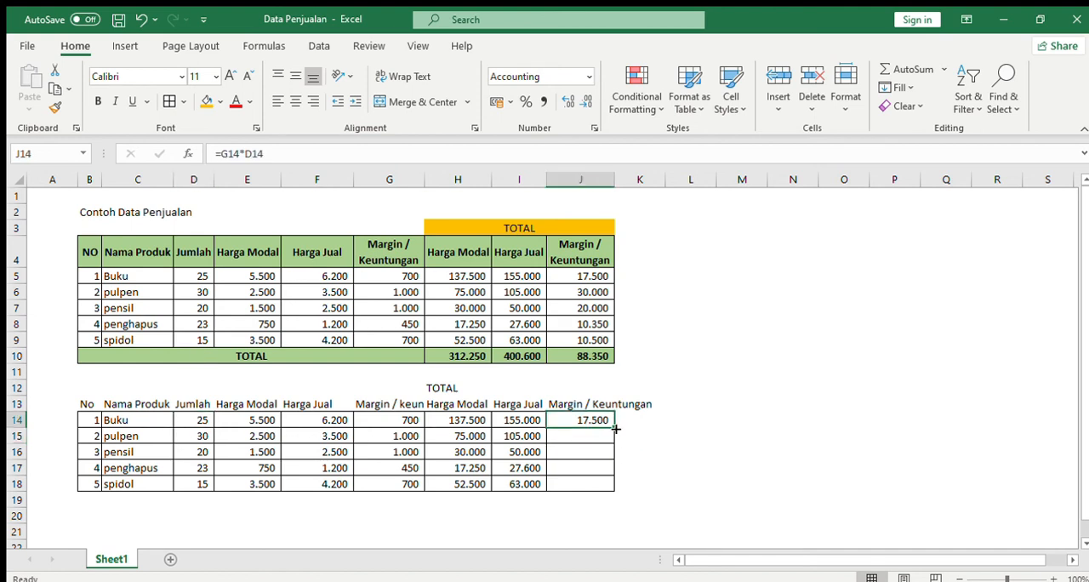
drag(615, 429, 618, 490)
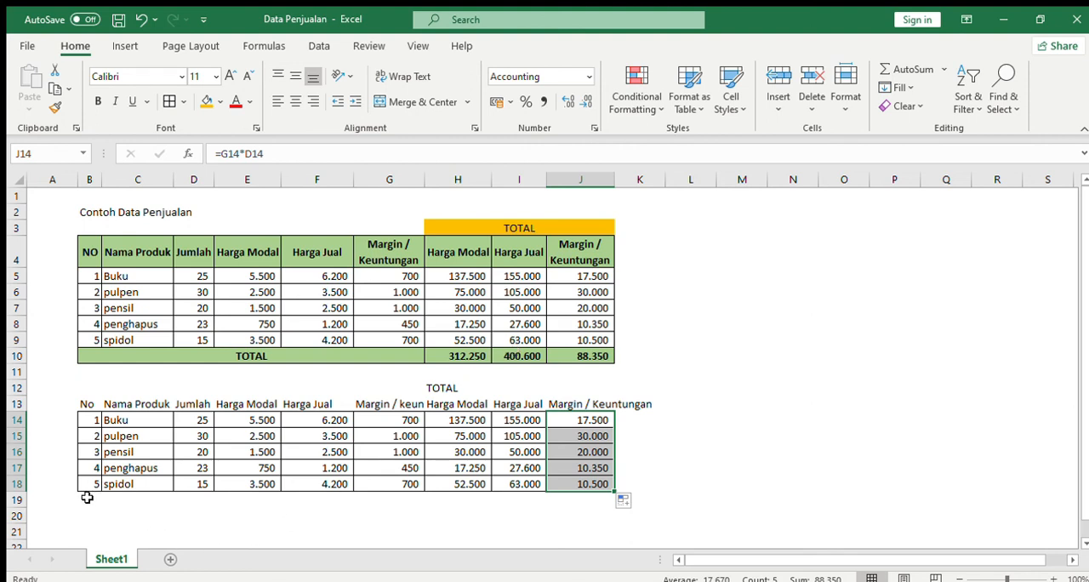
Enter the row label "TOTAL" in B19 below the last product.
drag(85, 500, 398, 498)
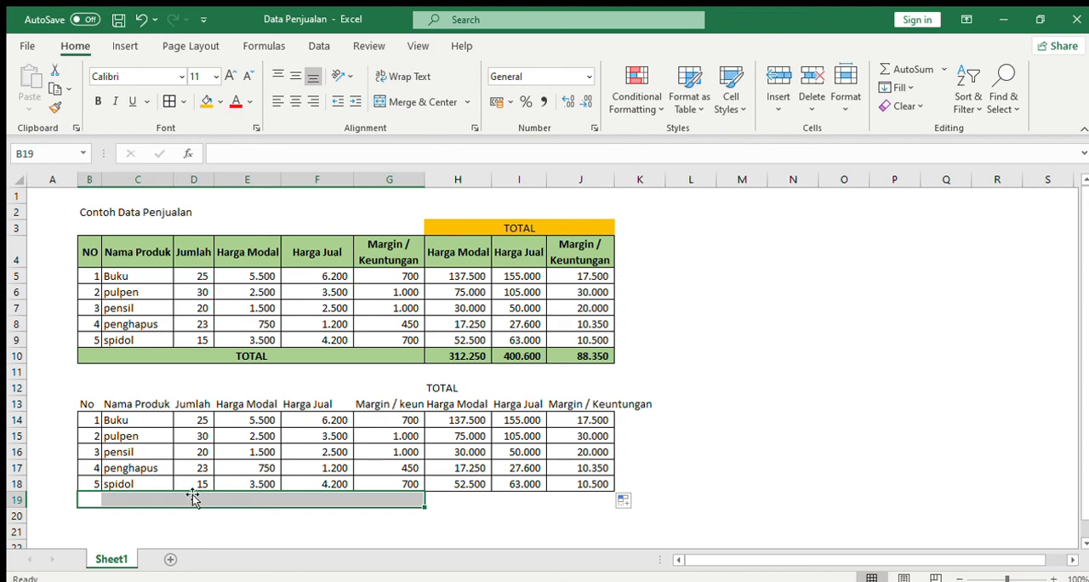
click(100, 499)
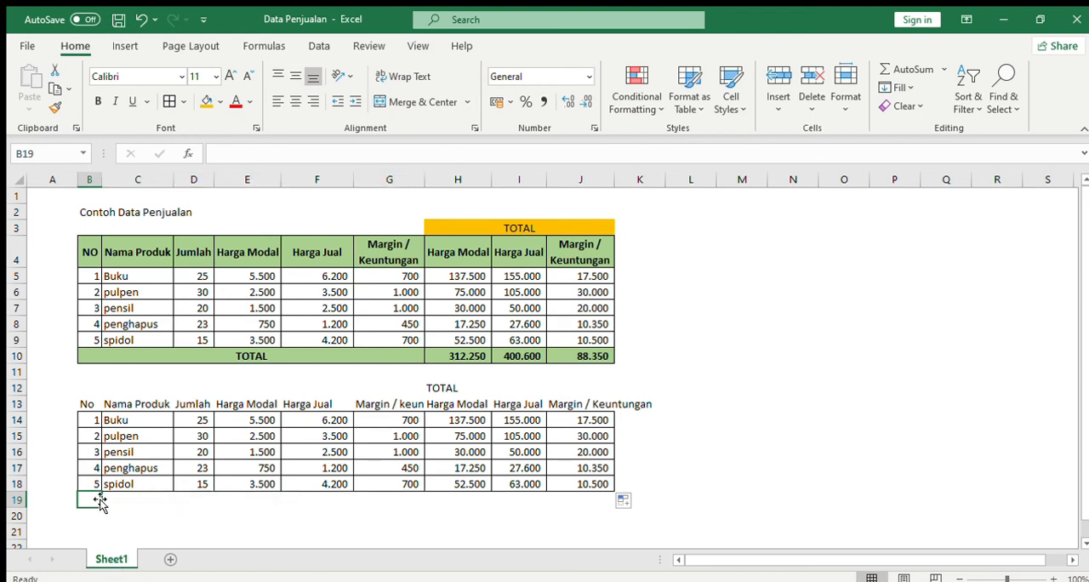
text(TOTAL)
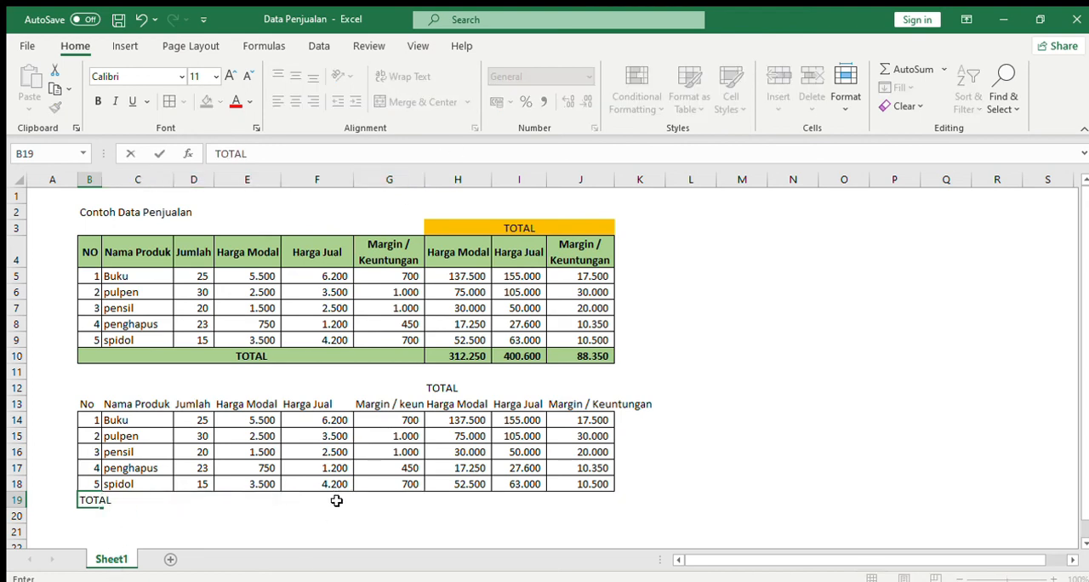
click(372, 500)
Sum the total Harga Modal column in the TOTAL row by entering =SUM(H14:H18) in H19.
click(482, 498)
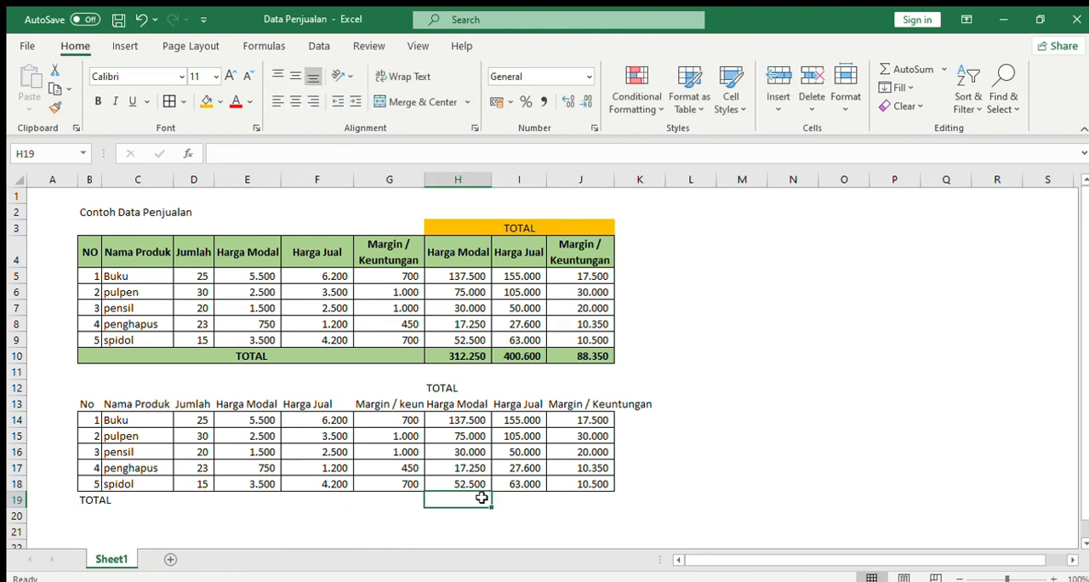
click(587, 497)
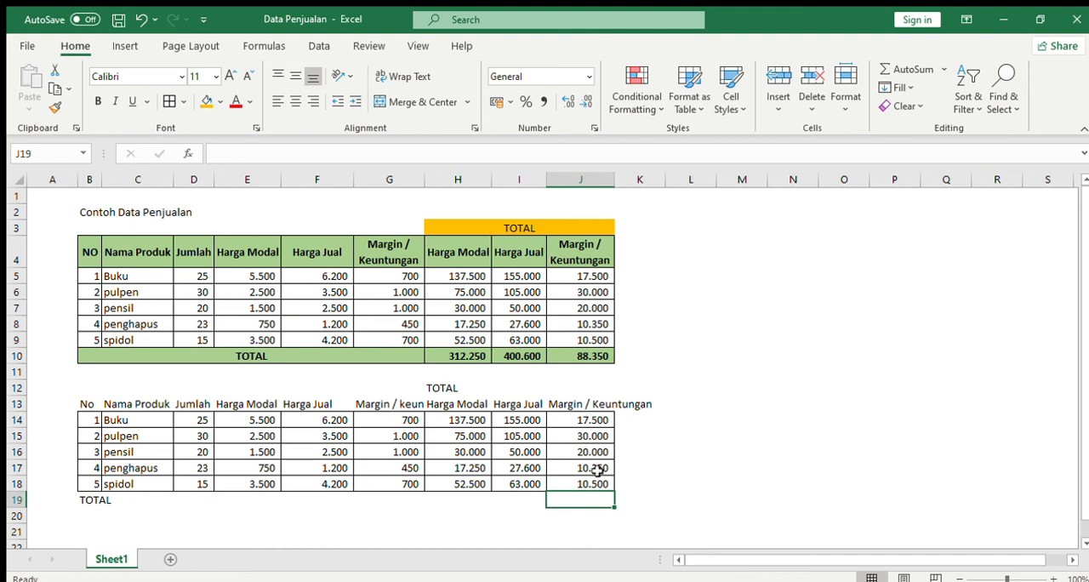
click(467, 497)
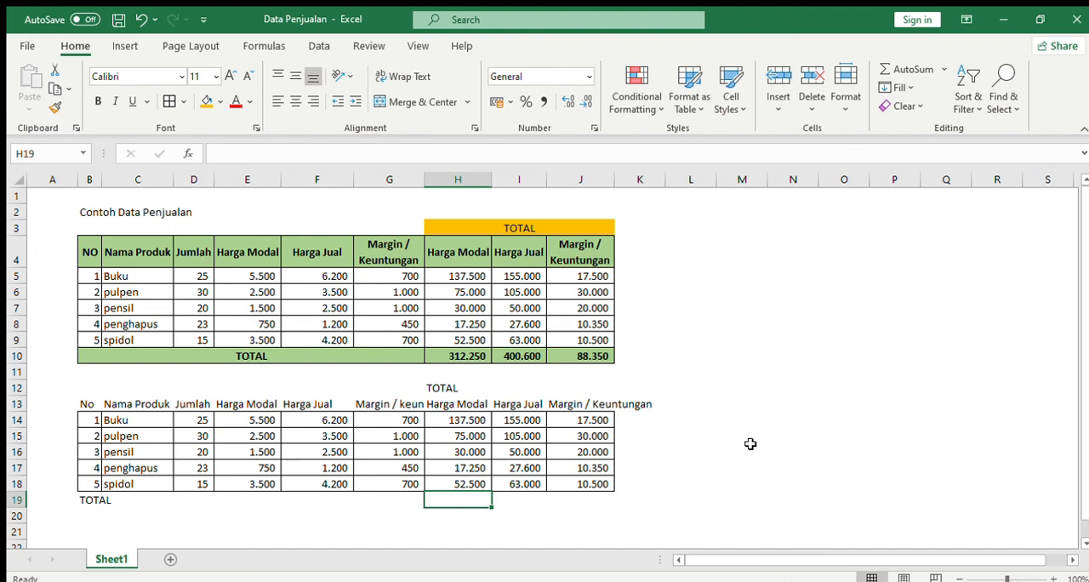
text(=)
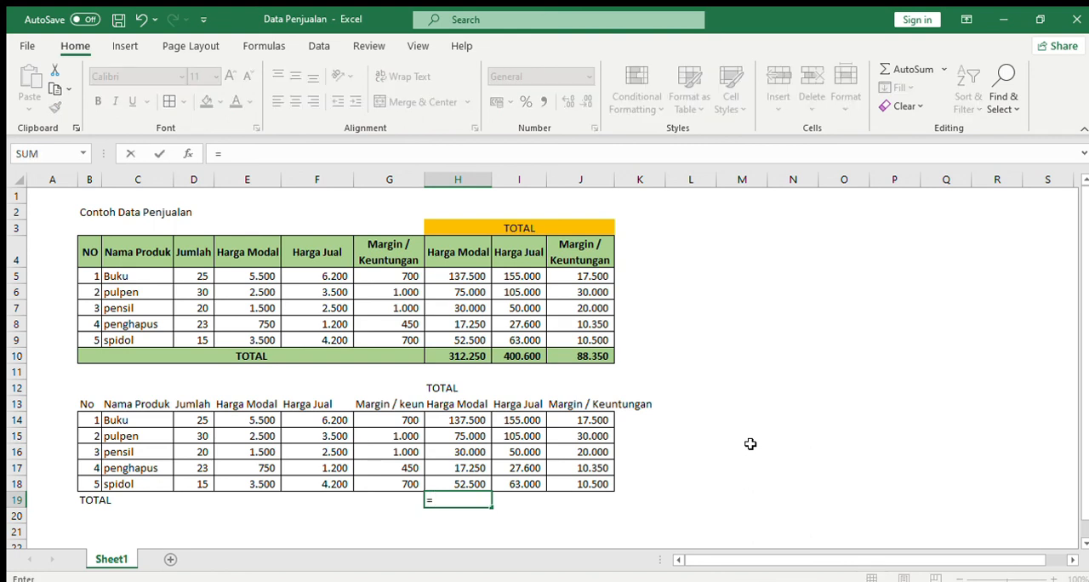
text(SUM)
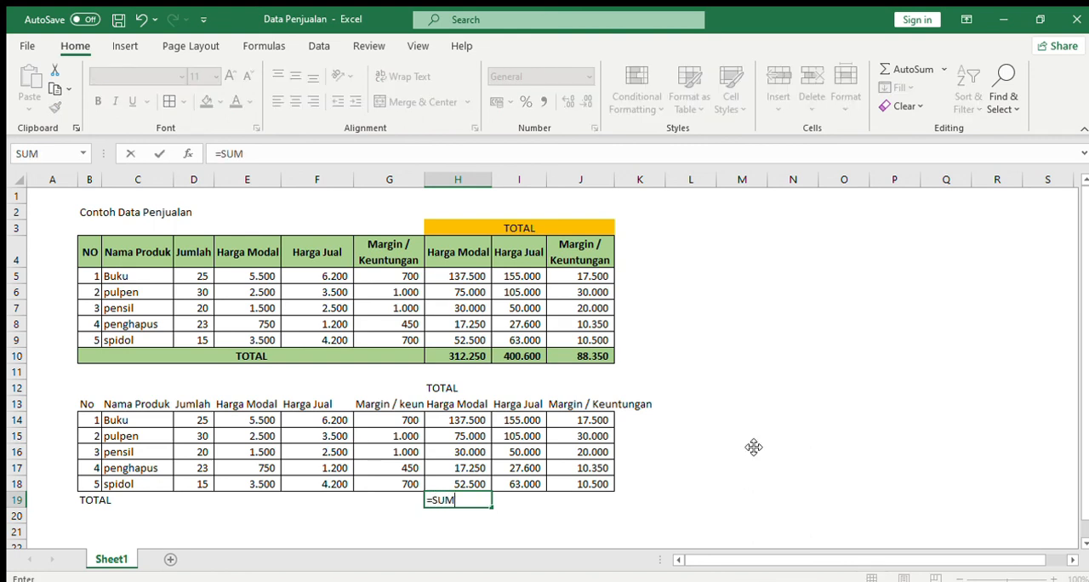
text(()
drag(466, 418, 460, 478)
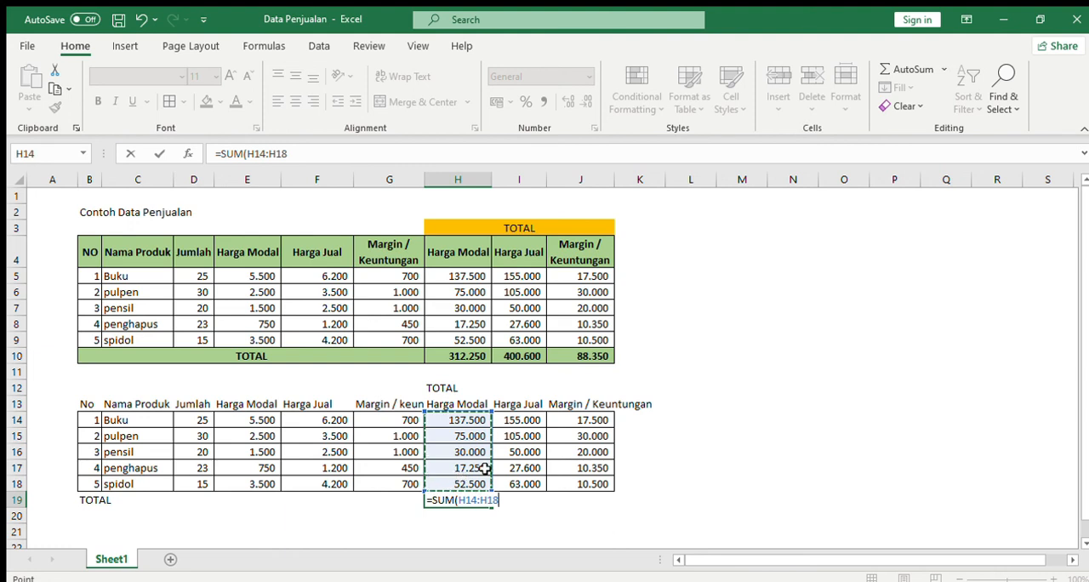
text())
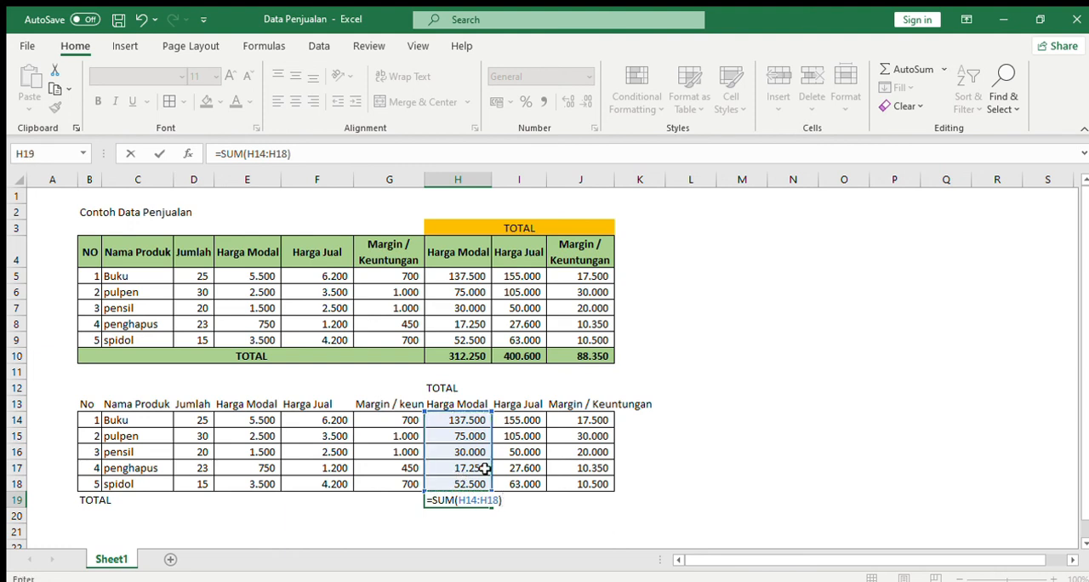
key(Return)
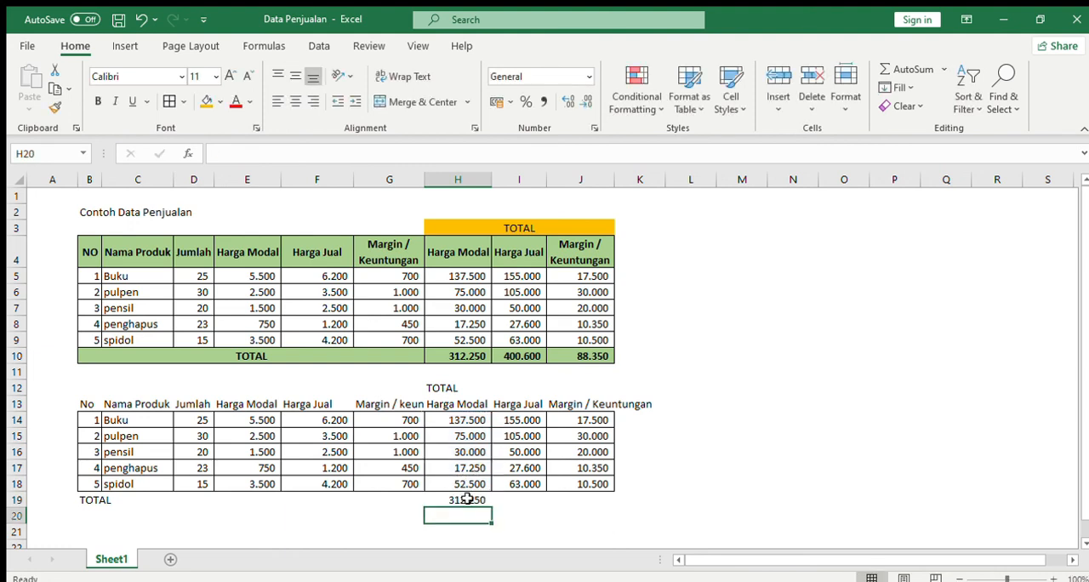
Fill the sum formula from H19 across to J19 to total the Harga Jual and margin columns.
click(467, 499)
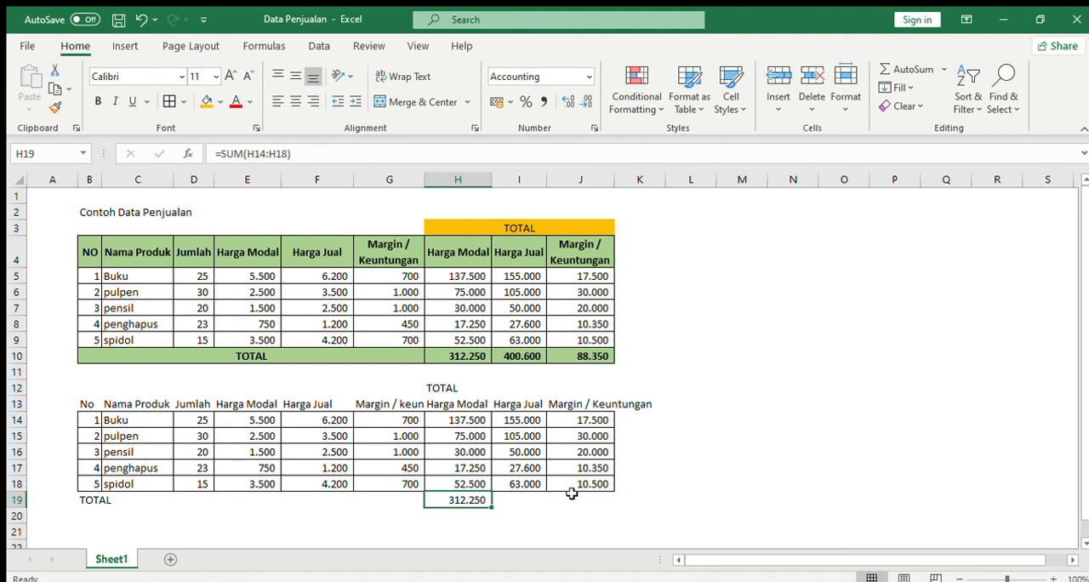
click(508, 500)
click(467, 506)
drag(492, 508, 616, 510)
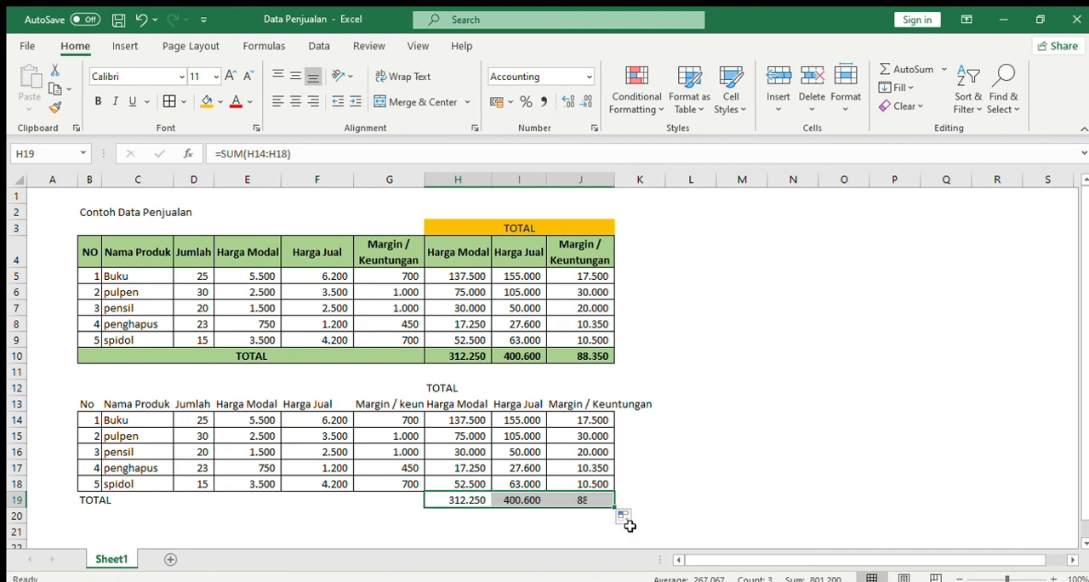
Re-enter the Harga Jual total in I19 as =SUM(I14:I18).
click(526, 501)
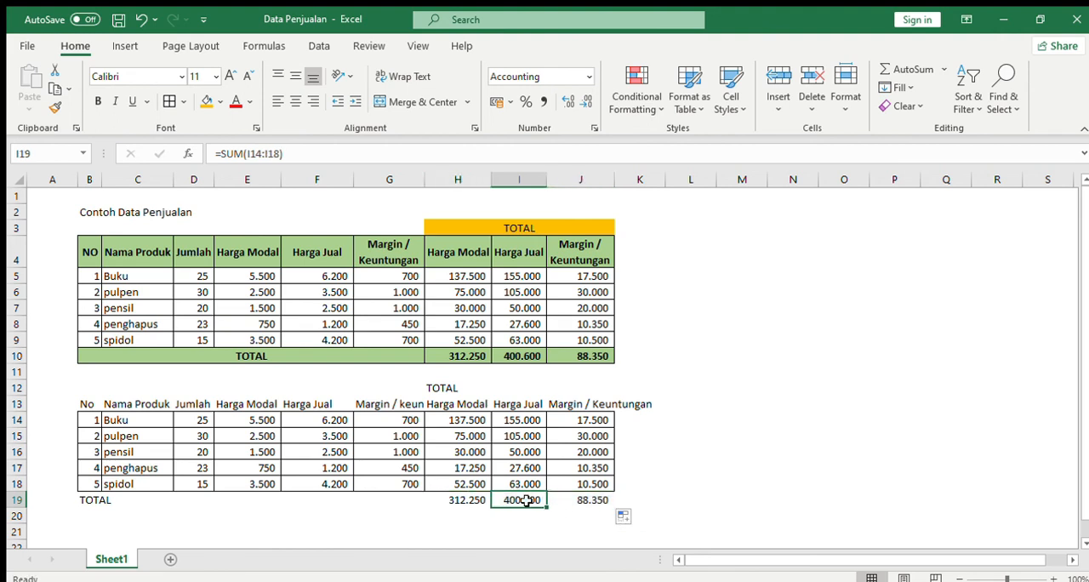
text(=SUM()
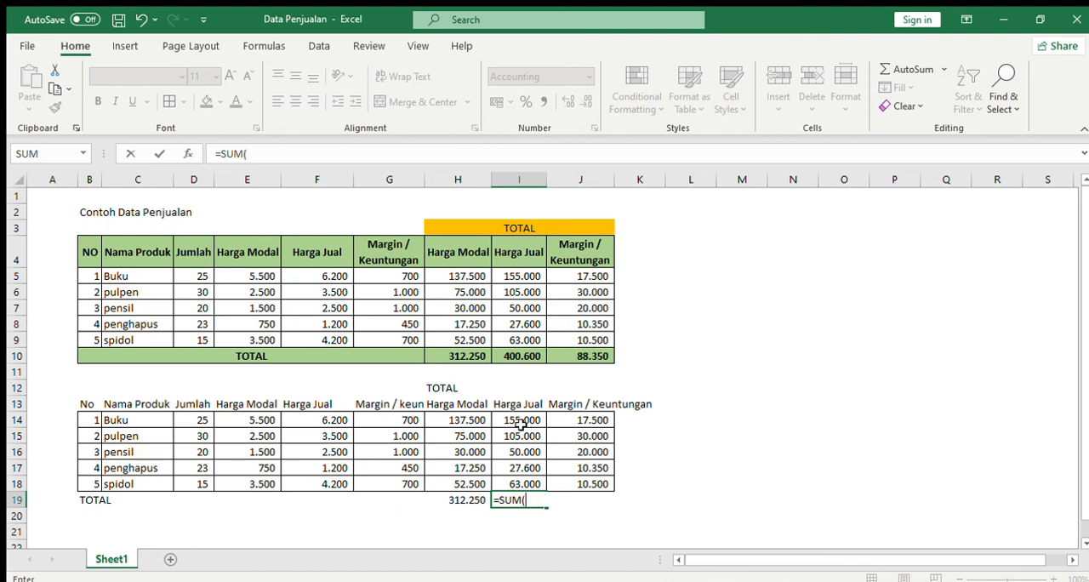
drag(522, 423, 534, 467)
text())
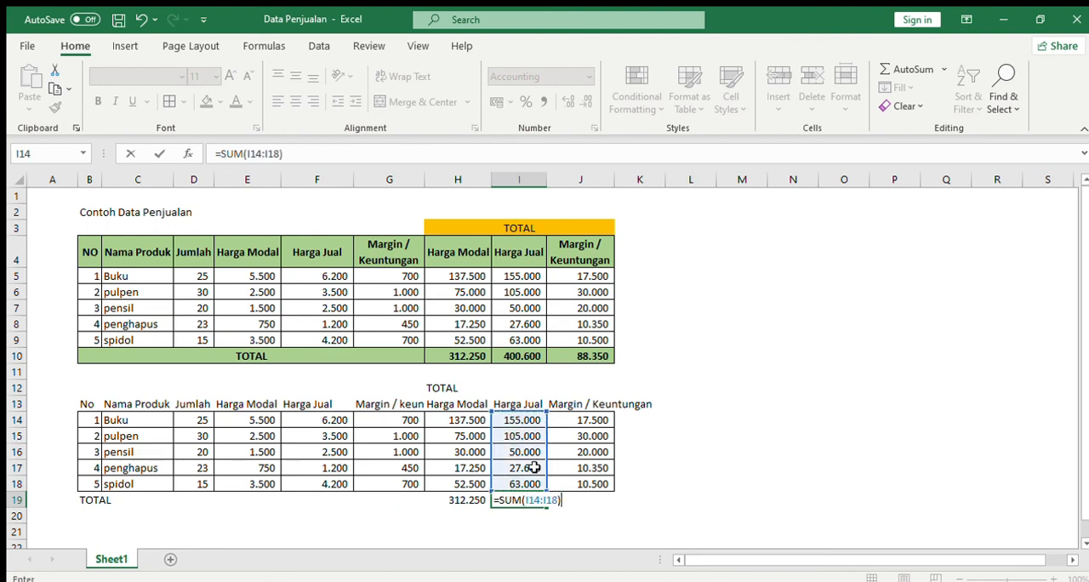
key(Return)
Merge and center the TOTAL heading across H12:J12, as in the original table.
click(513, 224)
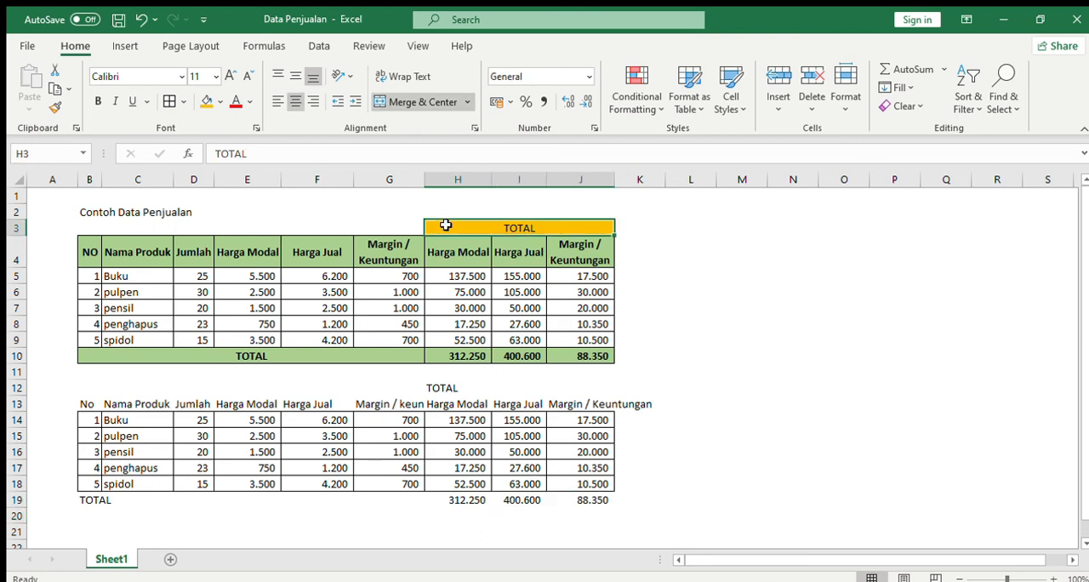
click(578, 251)
drag(441, 385, 578, 387)
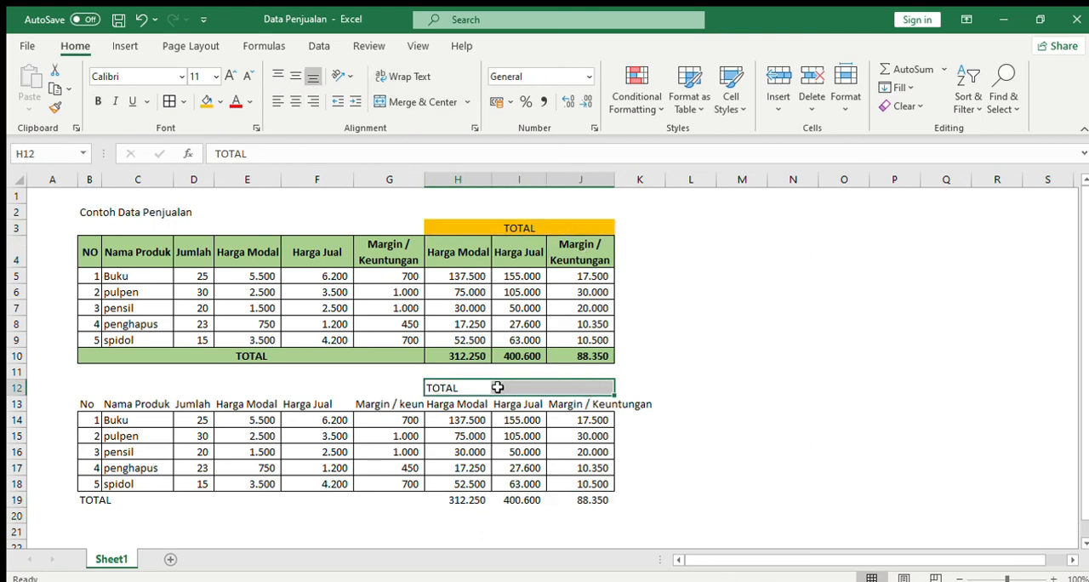
click(417, 101)
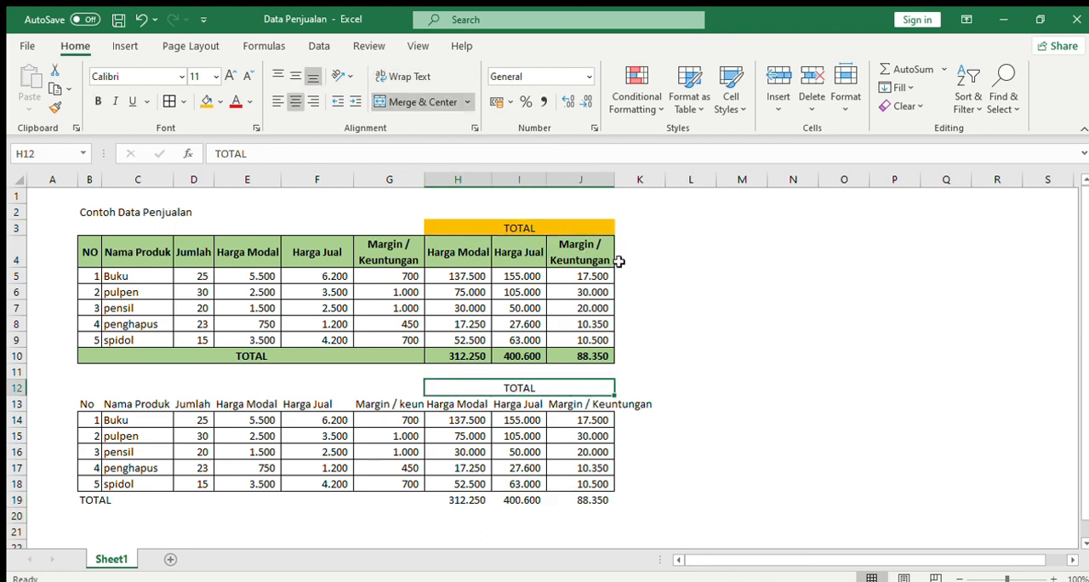
Wrap the text of the Margin / Keuntungan headers in G13 and J13.
click(380, 404)
click(412, 77)
click(579, 415)
click(403, 77)
click(195, 415)
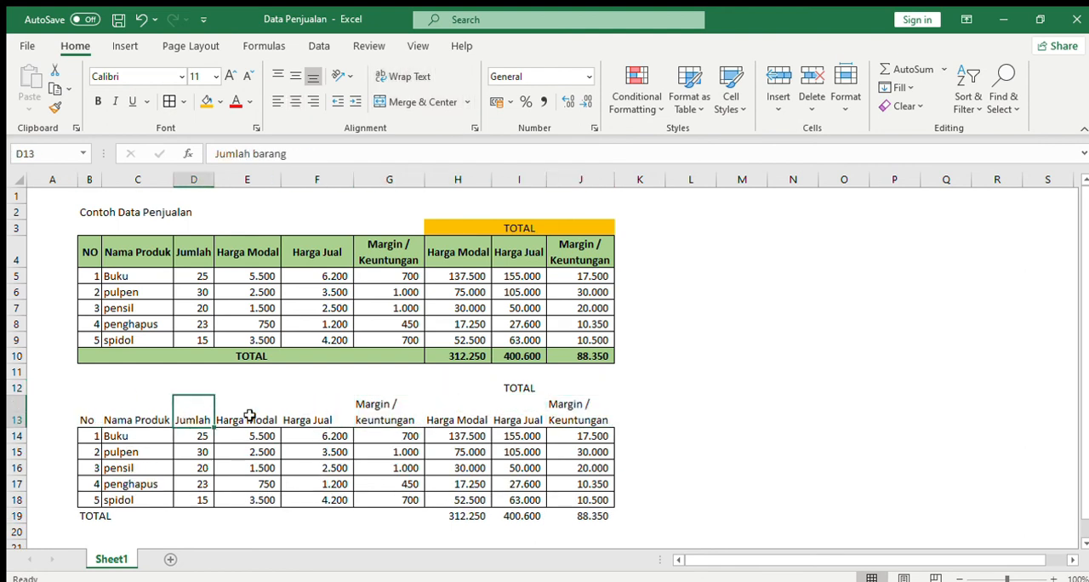
Merge and center the TOTAL label across B19:G19, and apply all borders to the table range B13:J19.
drag(90, 515, 389, 515)
click(418, 101)
drag(85, 417, 596, 515)
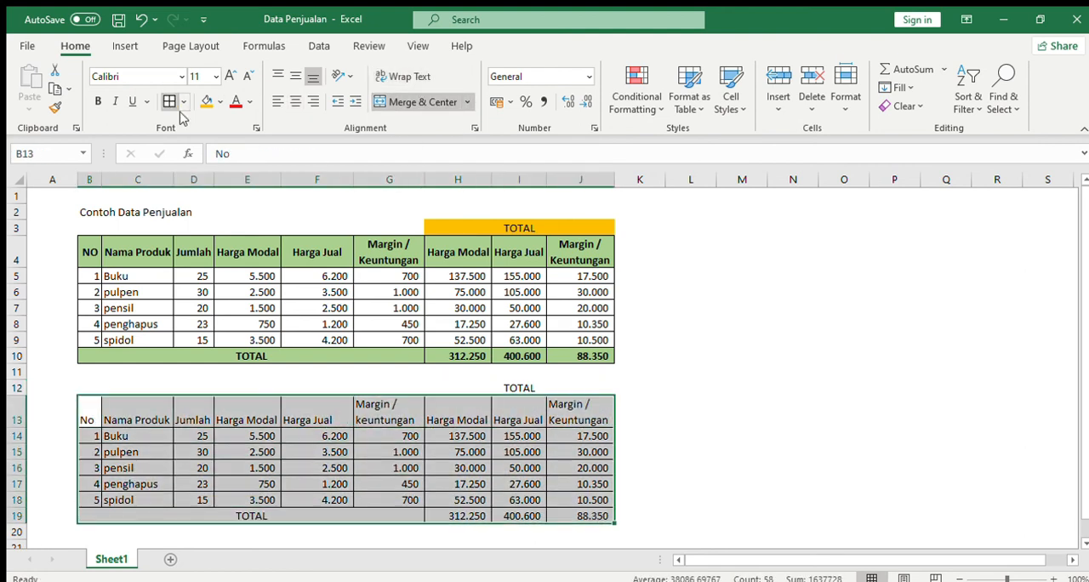
Fill the merged TOTAL heading in H12 with orange and the TOTAL row B19:J19 with light green.
click(524, 387)
click(207, 102)
drag(180, 513, 580, 516)
click(220, 102)
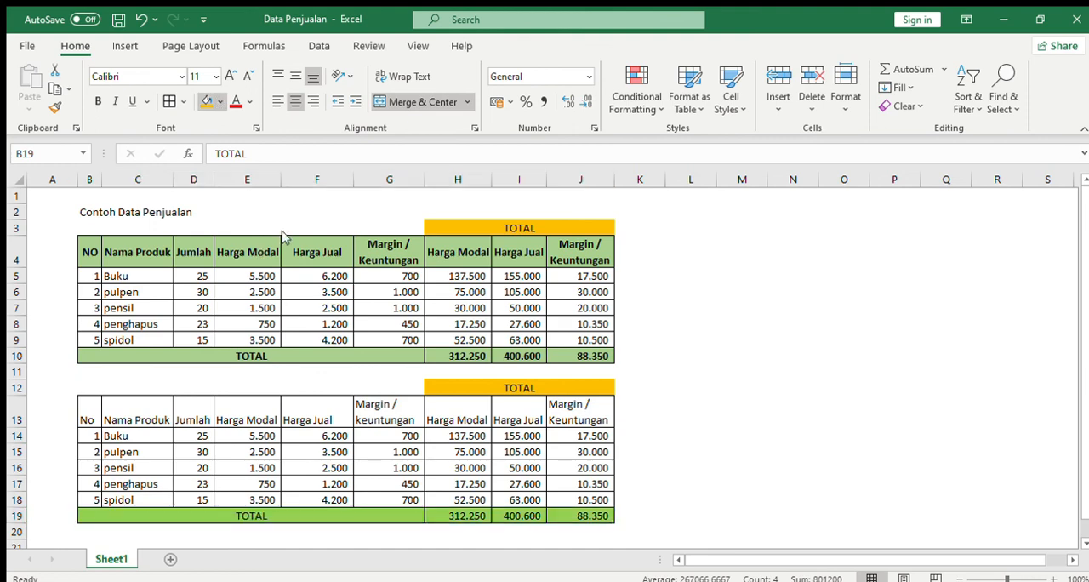
click(335, 168)
Fill the header row B13:J13 with the same light green and make its text bold.
drag(90, 415, 578, 415)
click(207, 102)
click(98, 101)
Select the TOTAL label in B19.
click(92, 510)
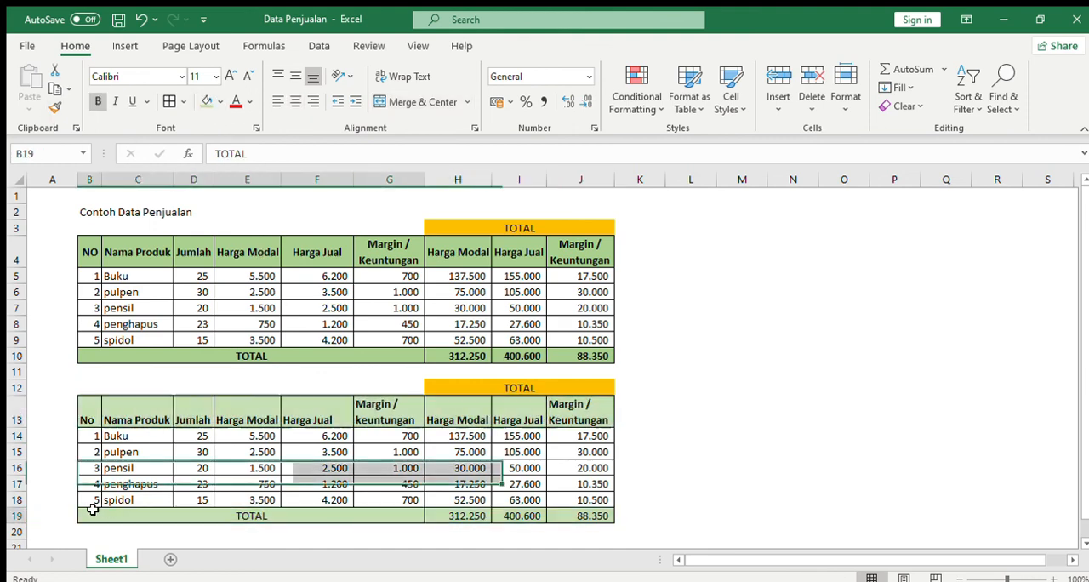